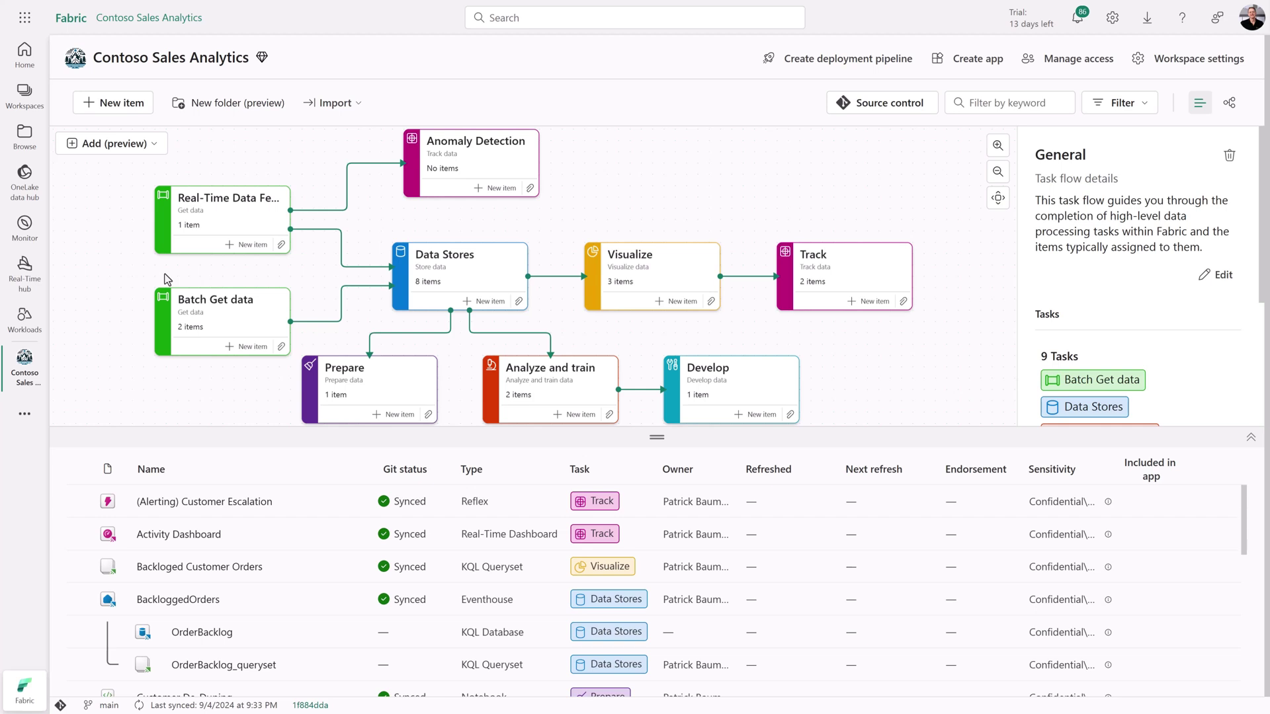
- Filter items by each task card (Get data, Data Stores, Analyze and train, Visualize, Track), then clear
{"action": "left_click", "coordinate": [225, 334]}
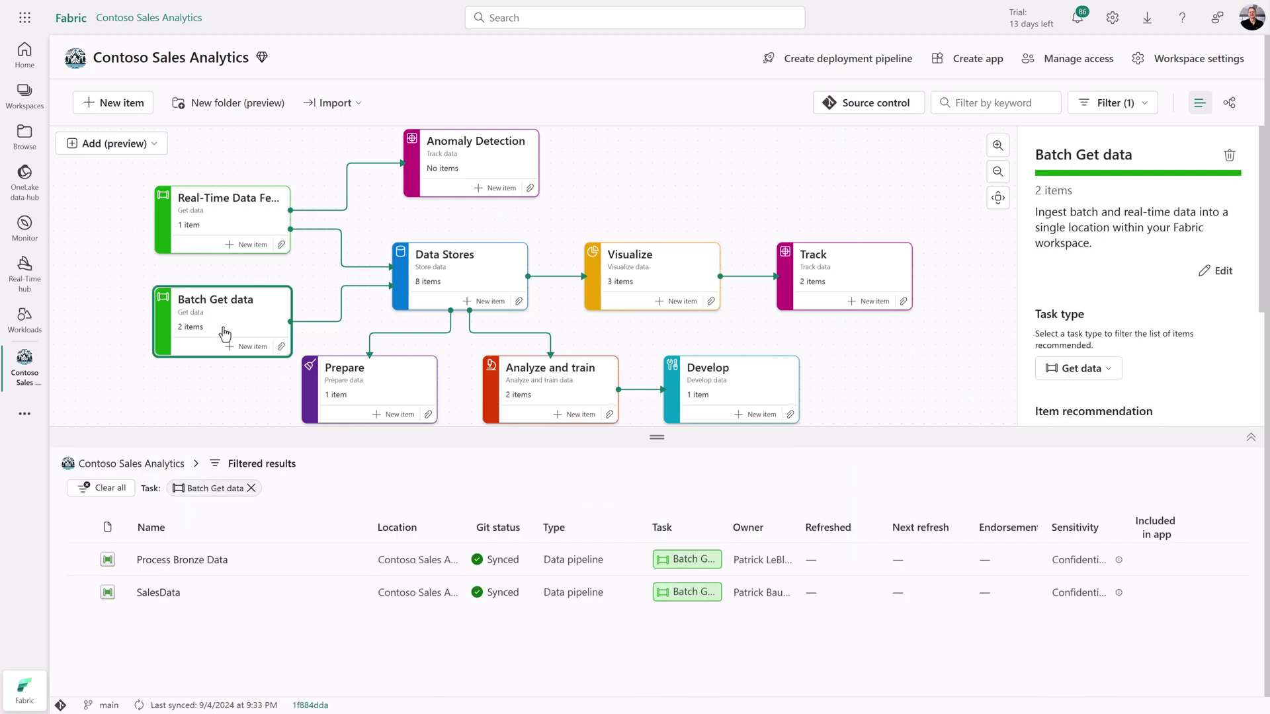
{"action": "left_click", "coordinate": [480, 285]}
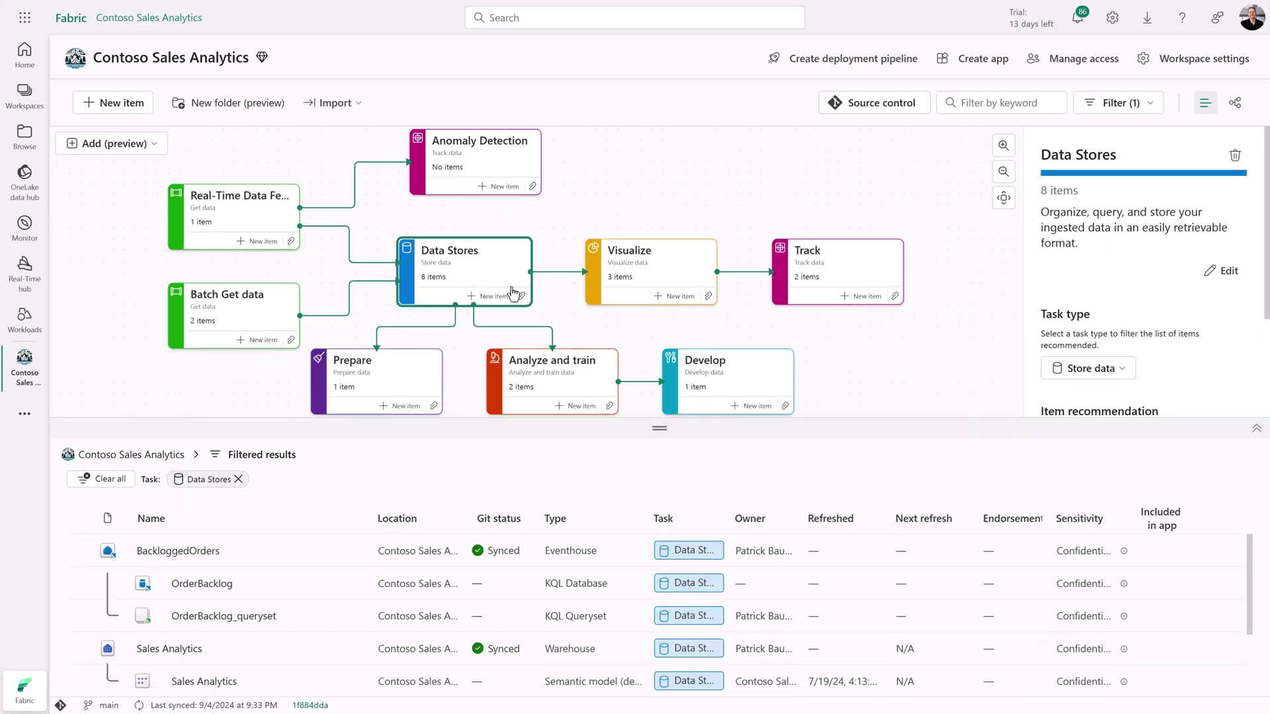
{"action": "left_click", "coordinate": [553, 379]}
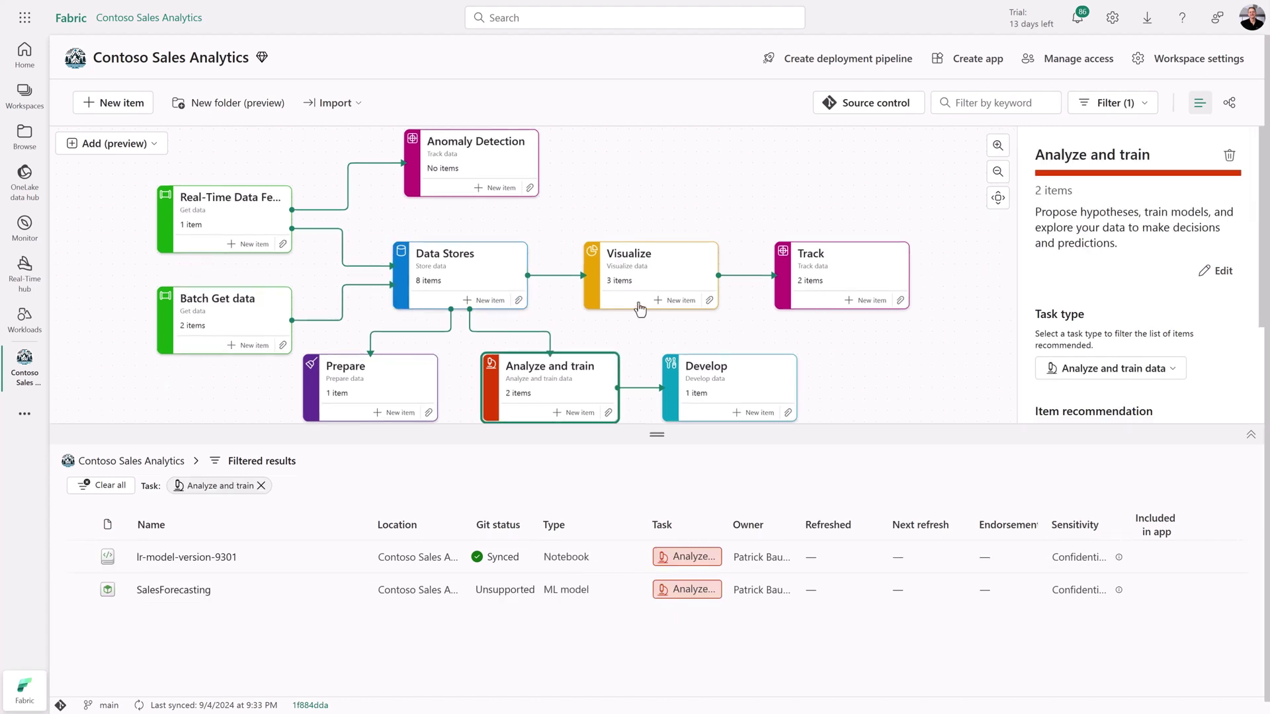
{"action": "left_click", "coordinate": [668, 285]}
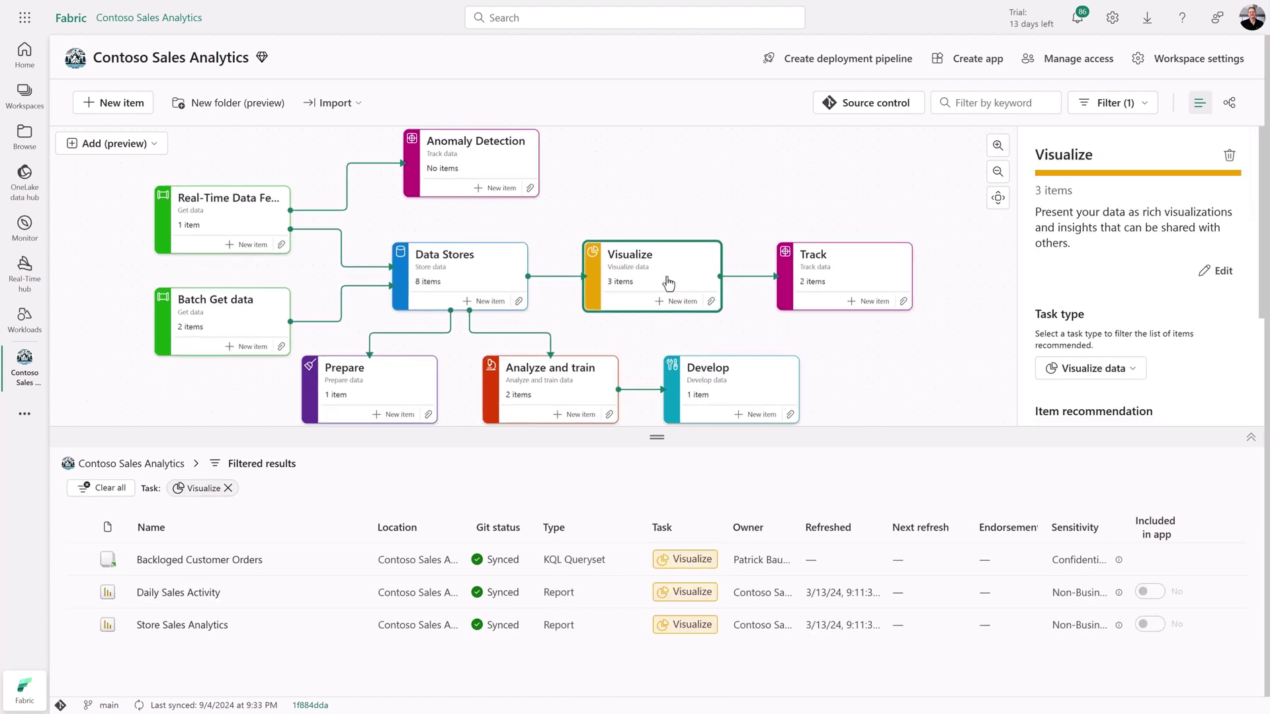
{"action": "left_click", "coordinate": [829, 282]}
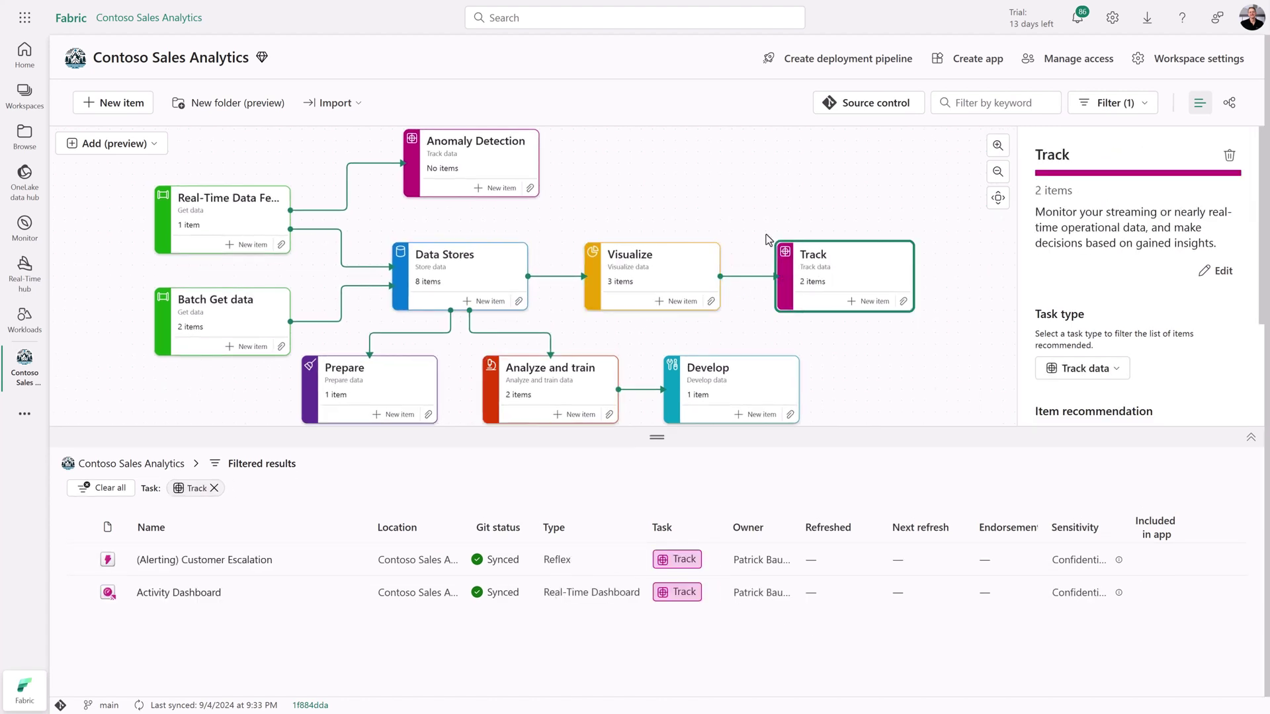
{"action": "left_click", "coordinate": [646, 202]}
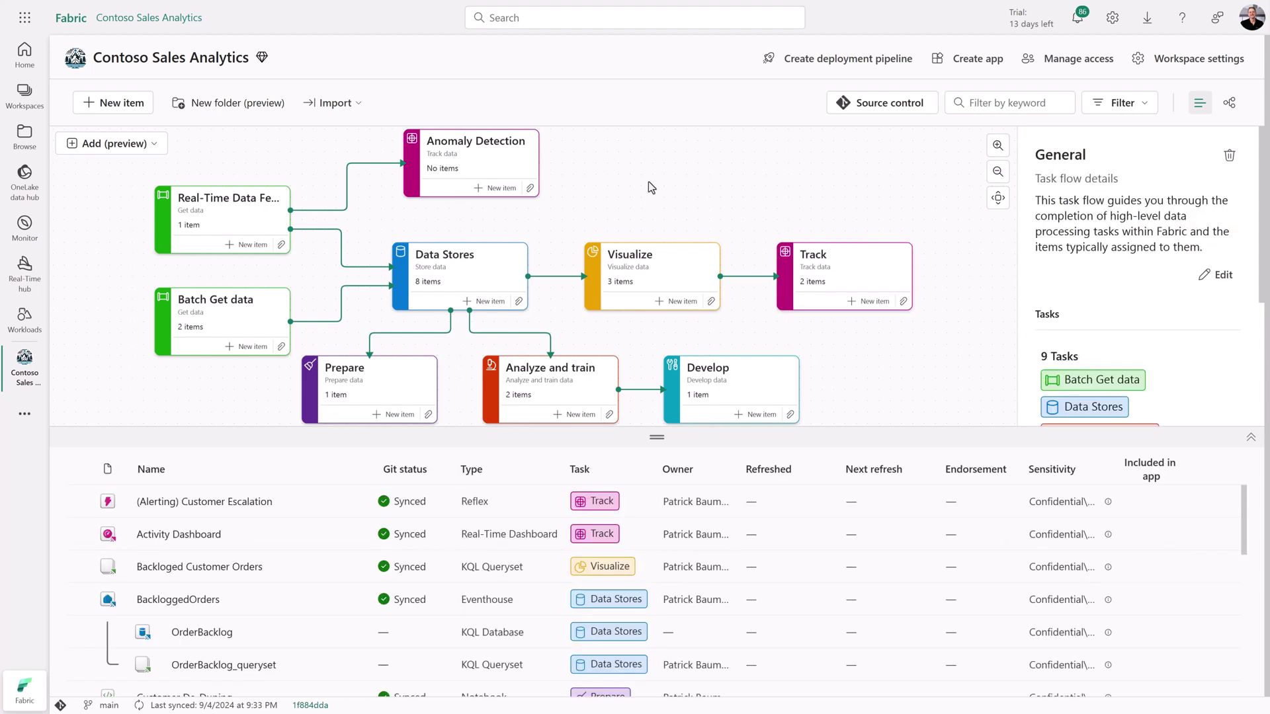
- In source control's Branches view, pick Branch out to new workspace from main
{"action": "left_click", "coordinate": [868, 105]}
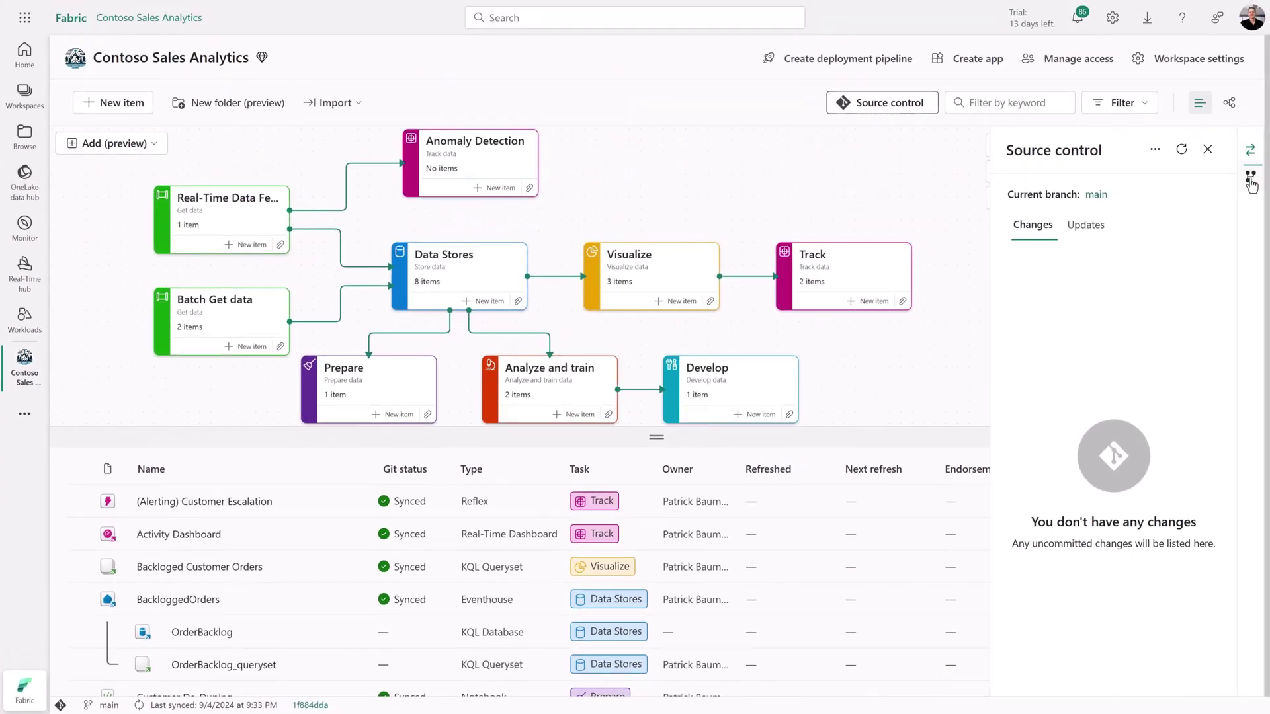
{"action": "left_click", "coordinate": [1251, 178]}
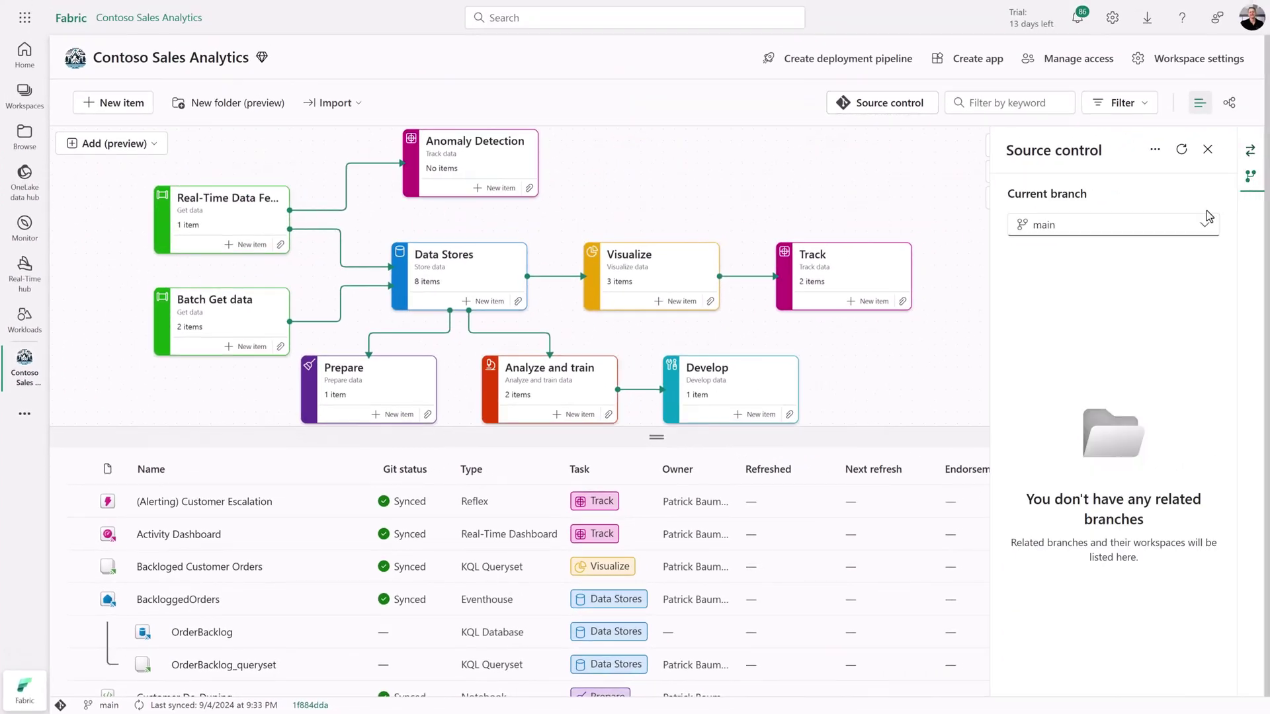
{"action": "left_click", "coordinate": [1202, 226]}
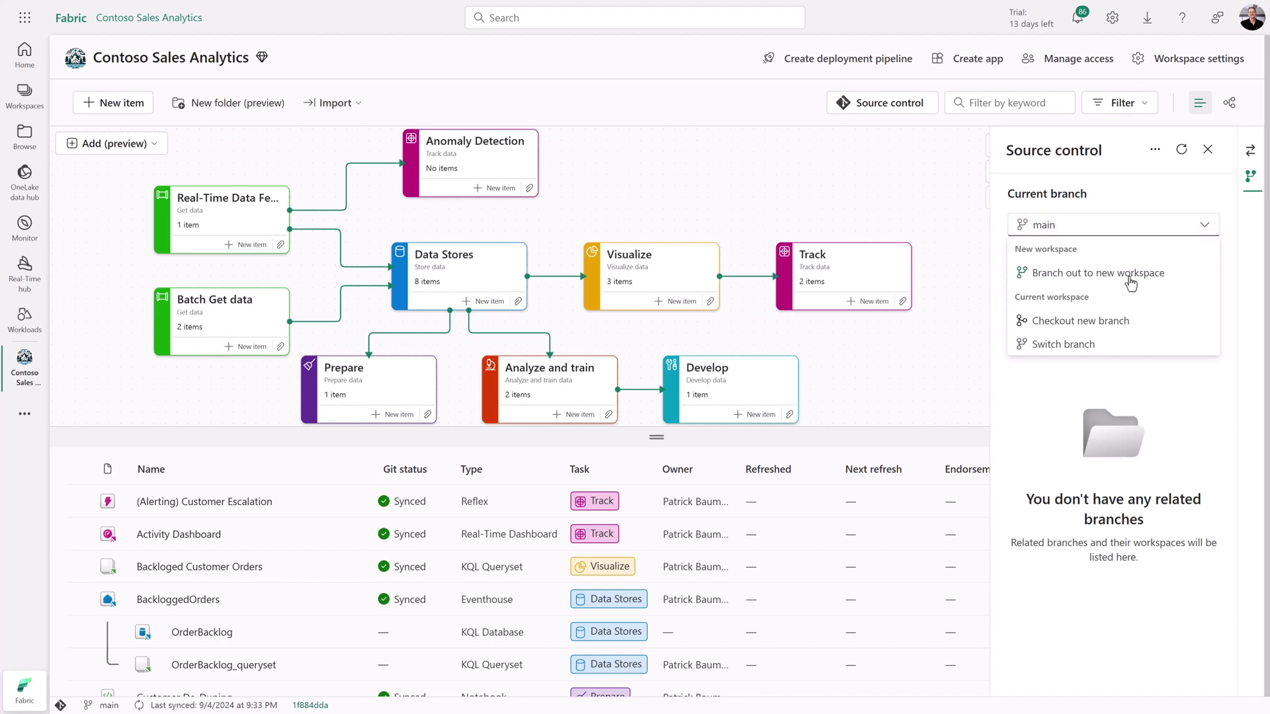
- Branch main out into a new workspace named LoyaltyProgramDWUpdate
{"action": "left_click", "coordinate": [1093, 286]}
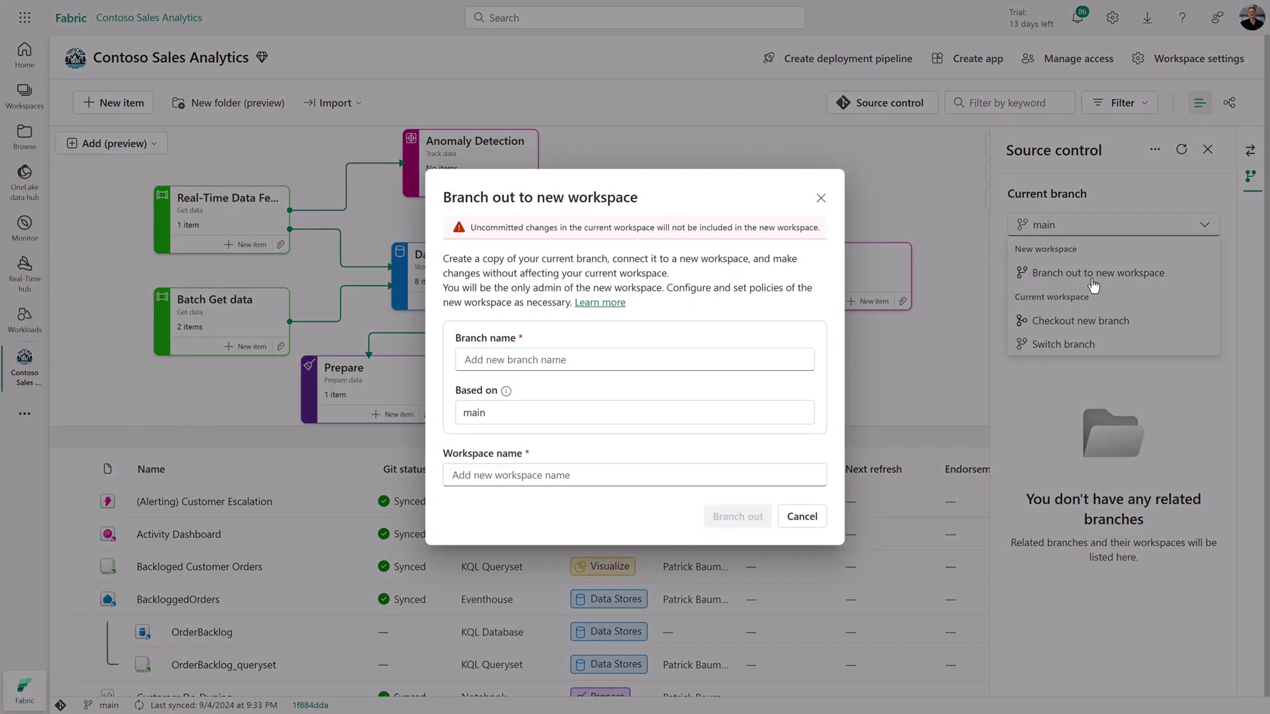
{"action": "left_click", "coordinate": [527, 360]}
{"action": "type", "text": "LoyaltyMemberDWUpdte"}
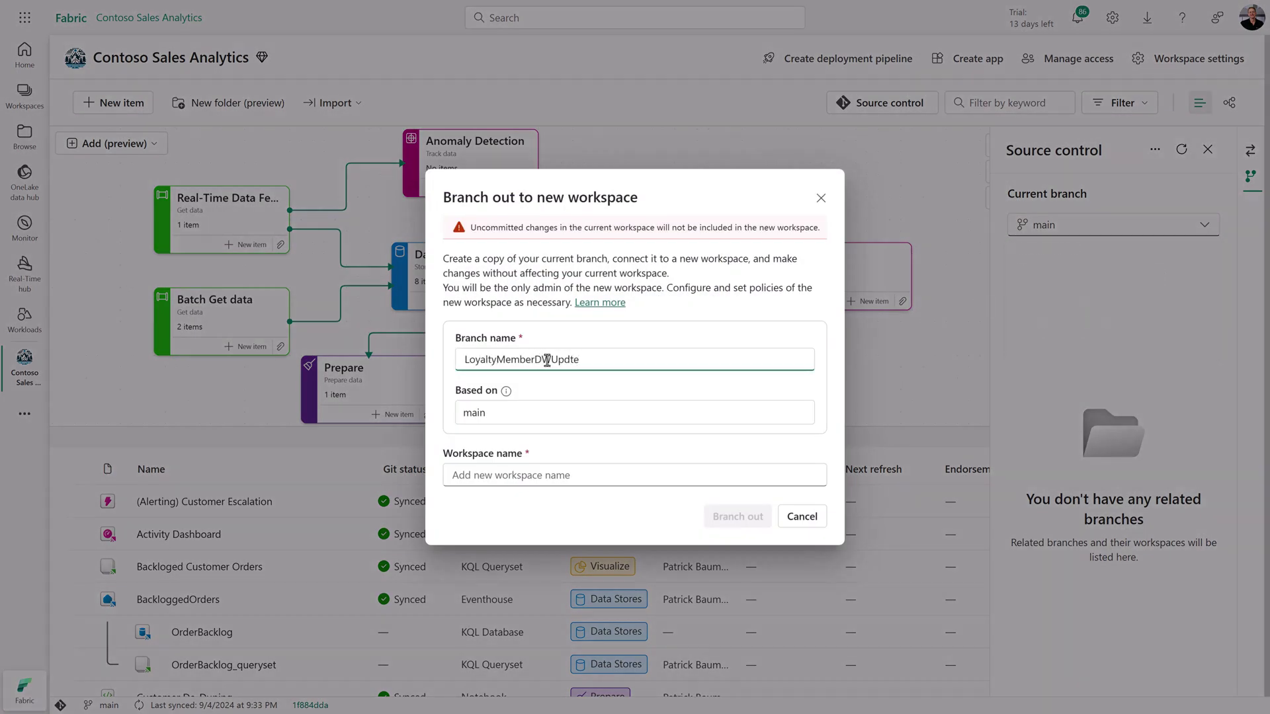
{"action": "type", "text": "s"}
{"action": "left_click", "coordinate": [545, 476]}
{"action": "type", "text": "LoyaltyMemberDWUpdate"}
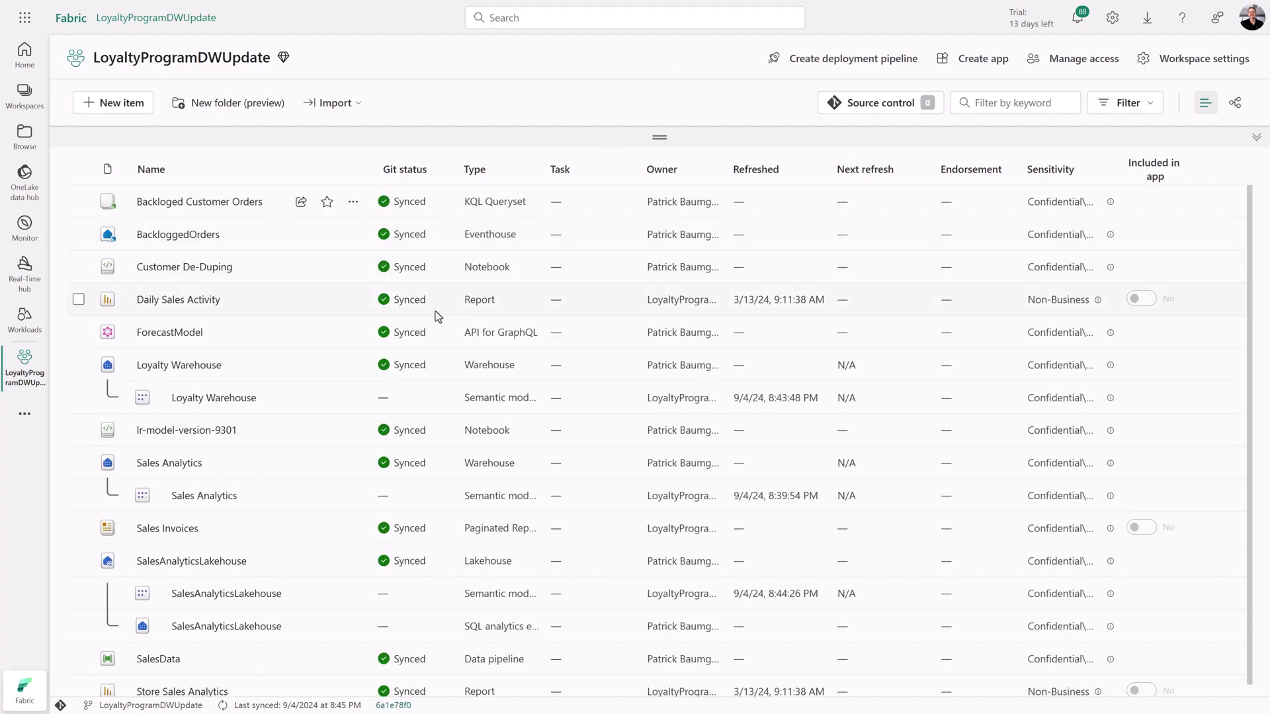
- Open the branched workspace's Loyalty Warehouse, previewing the LoyaltyMember table
{"action": "left_click", "coordinate": [178, 364]}
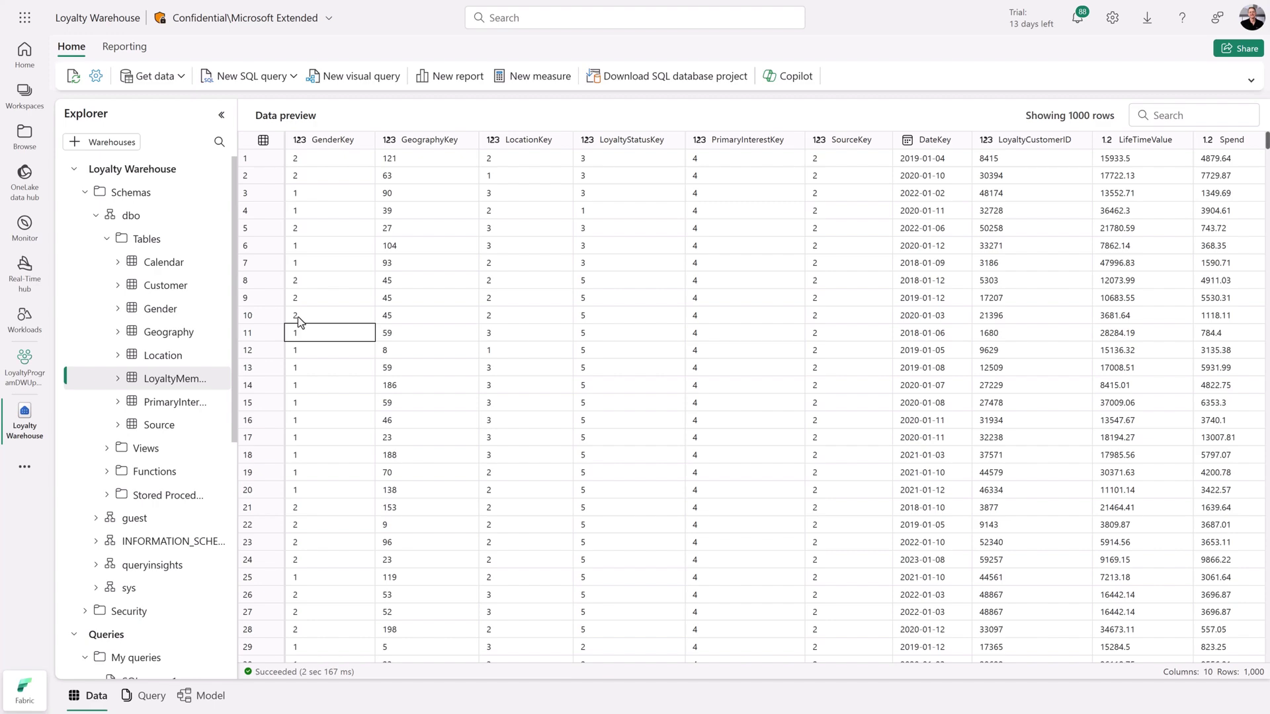
- Create a data pipeline from Get data, renaming pipeline1 to load_orders
{"action": "left_click", "coordinate": [182, 83]}
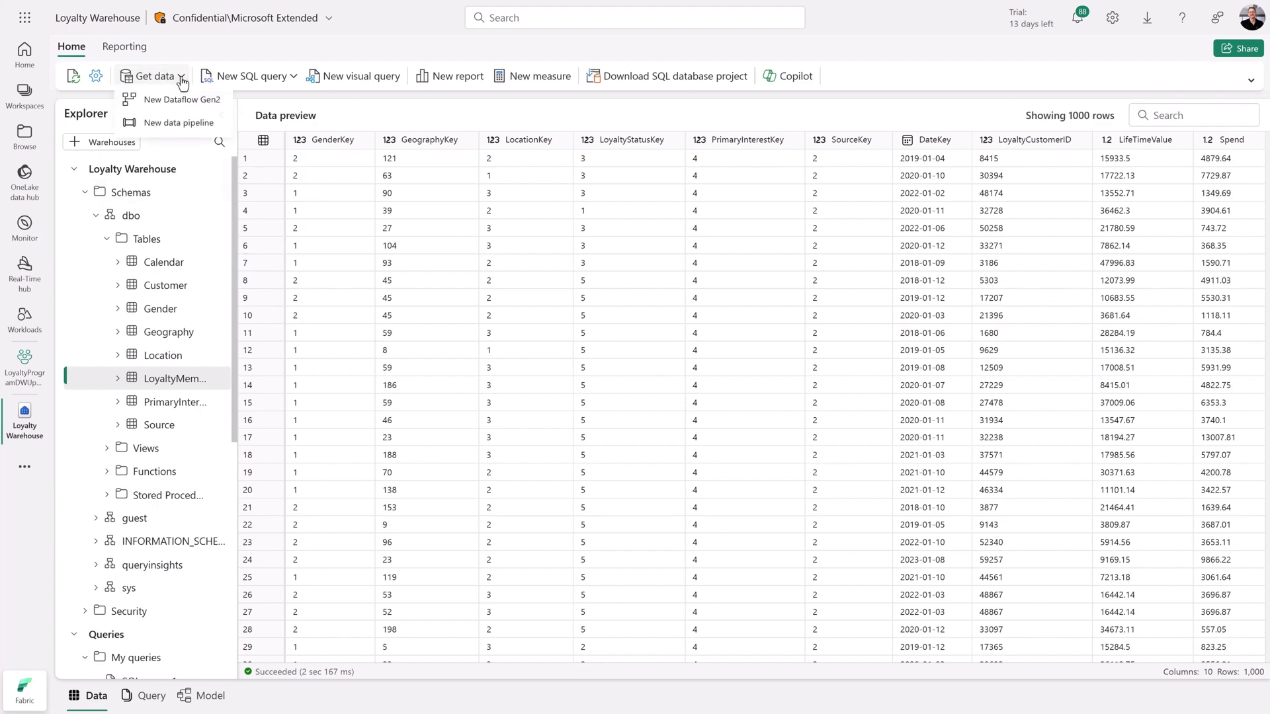
{"action": "left_click", "coordinate": [176, 126]}
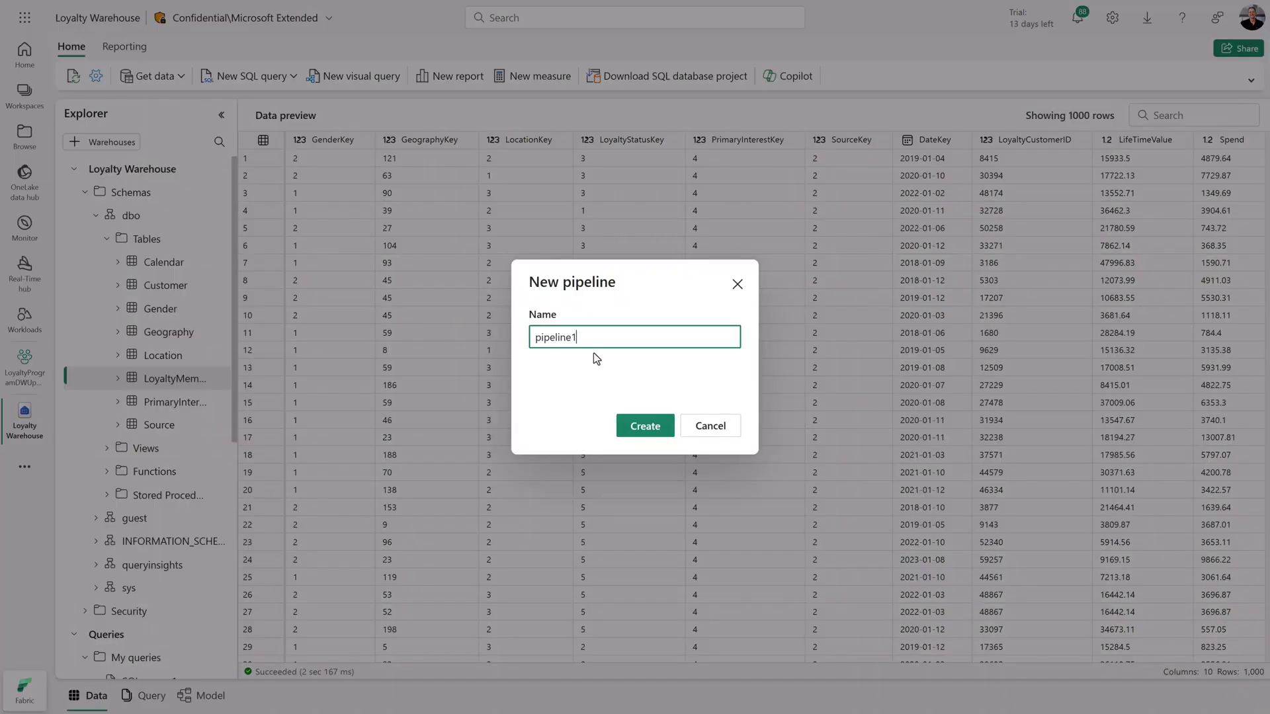
{"action": "double_click", "coordinate": [583, 343]}
{"action": "type", "text": "load_orders"}
{"action": "left_click", "coordinate": [647, 429]}
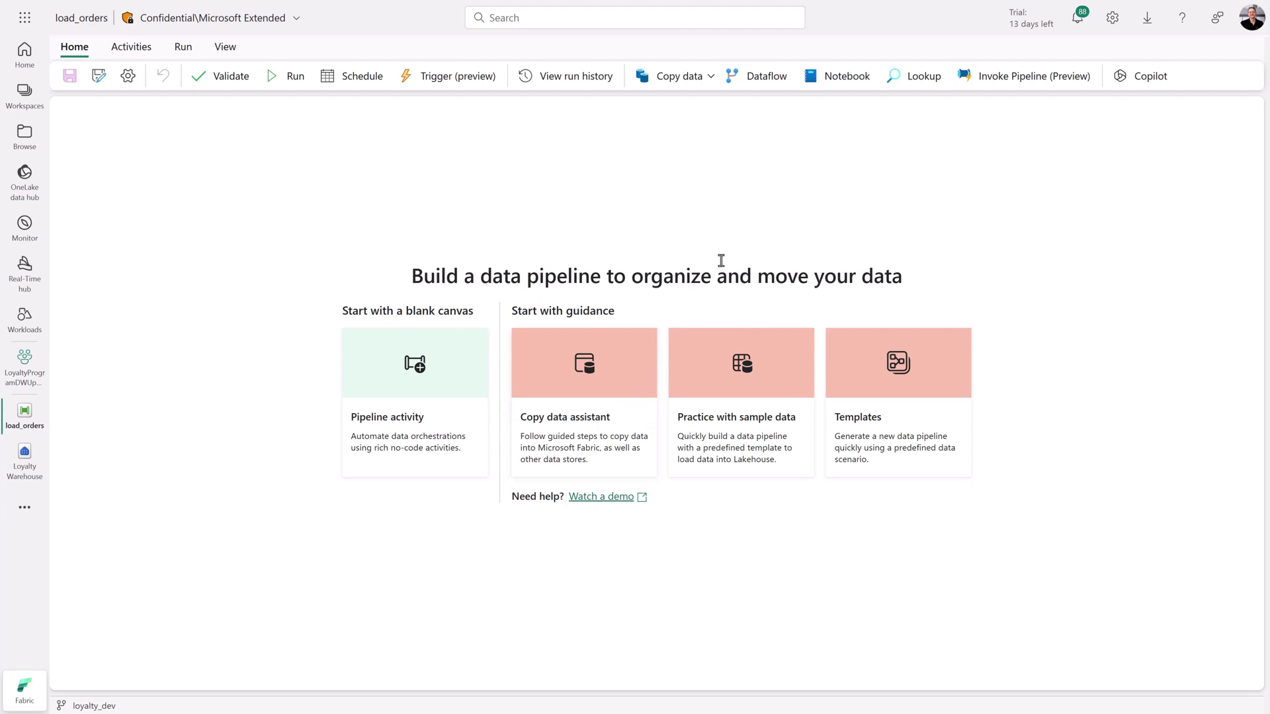
- Prompt Copilot to copy Orders from contosooutdoors into Loyalty Warehouse, emailing on failure
{"action": "left_click", "coordinate": [1123, 85]}
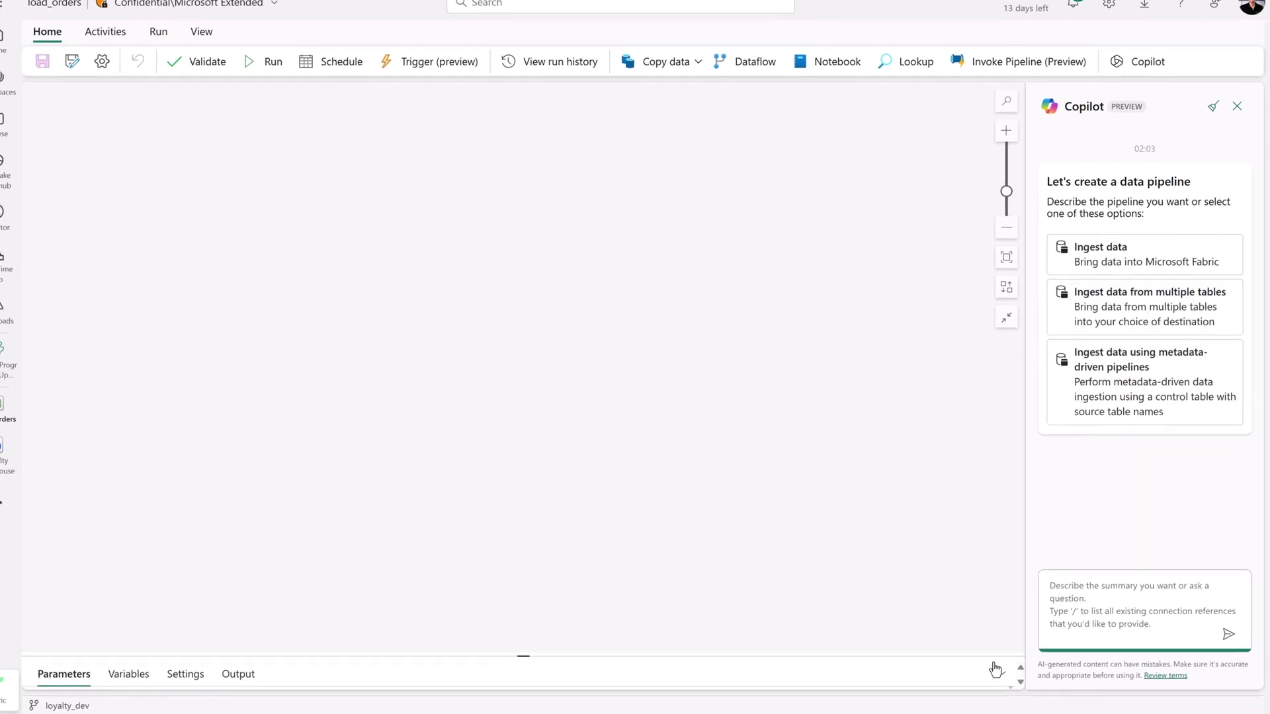
{"action": "type", "text": "I wa"}
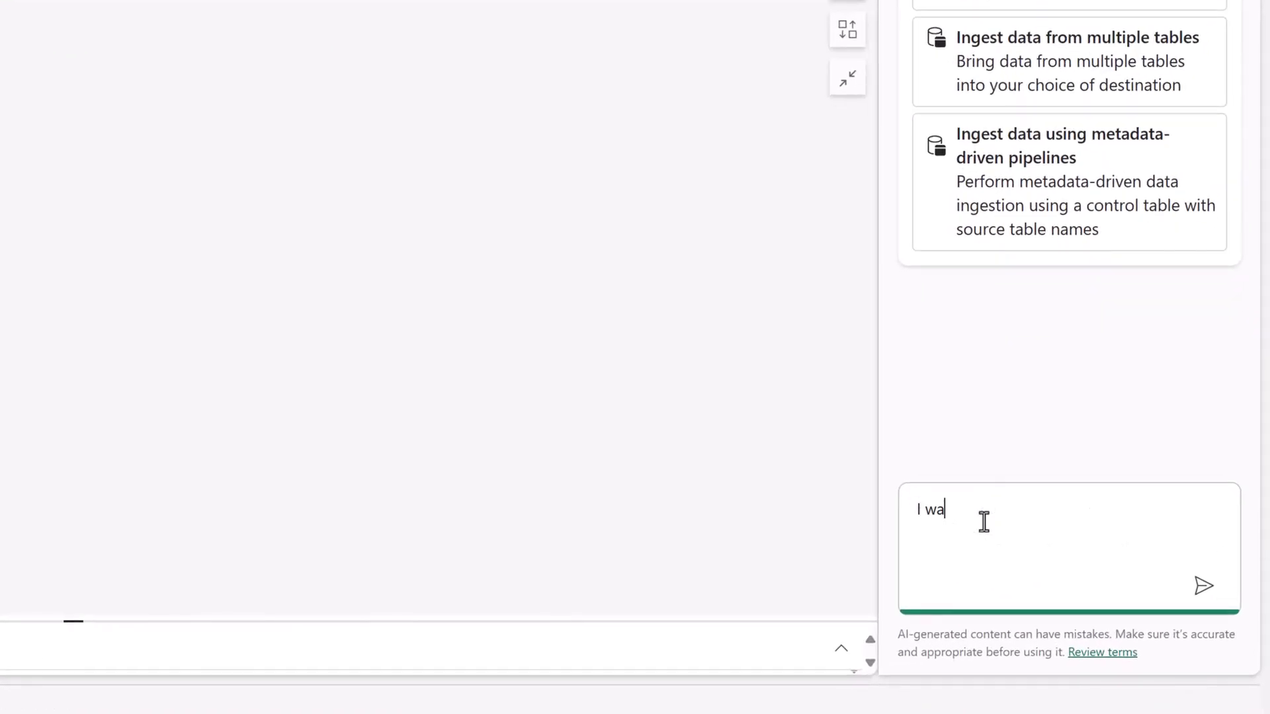
{"action": "type", "text": "nt to copy the Orders table from /"}
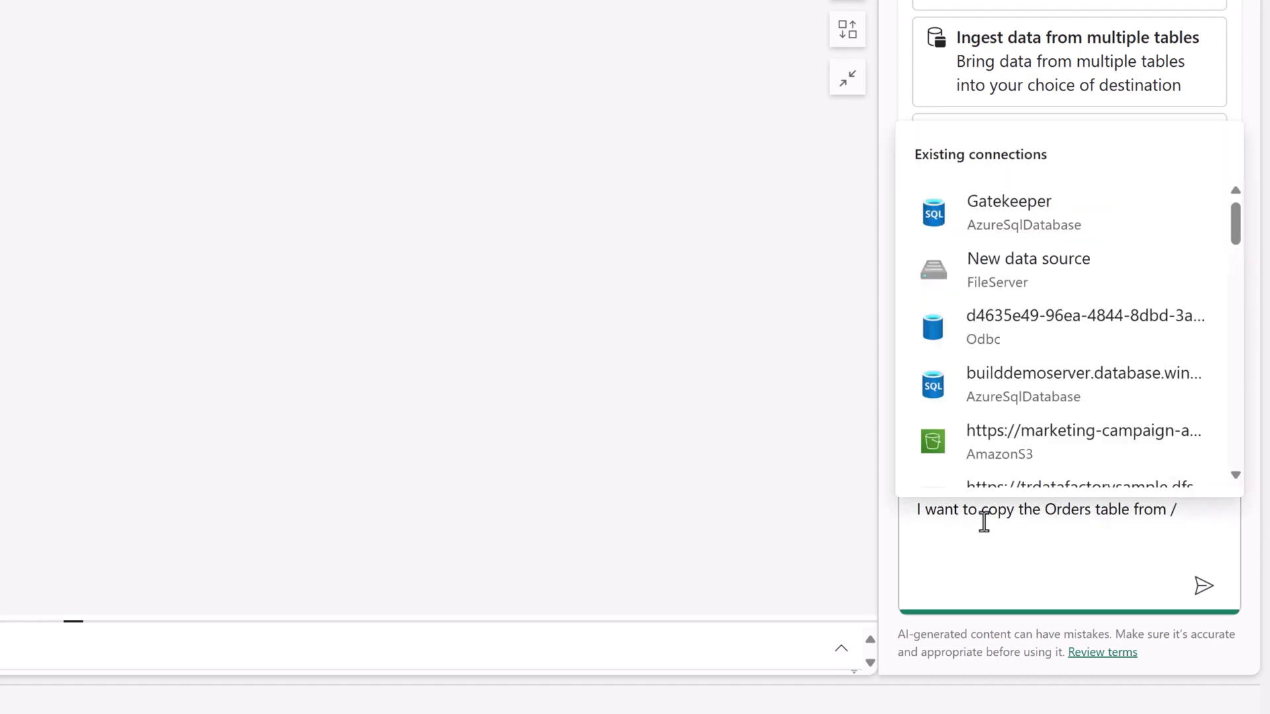
{"action": "scroll", "coordinate": [1238, 263], "scroll_direction": "down", "scroll_amount": 2}
{"action": "scroll", "coordinate": [1226, 317], "scroll_direction": "down", "scroll_amount": 3}
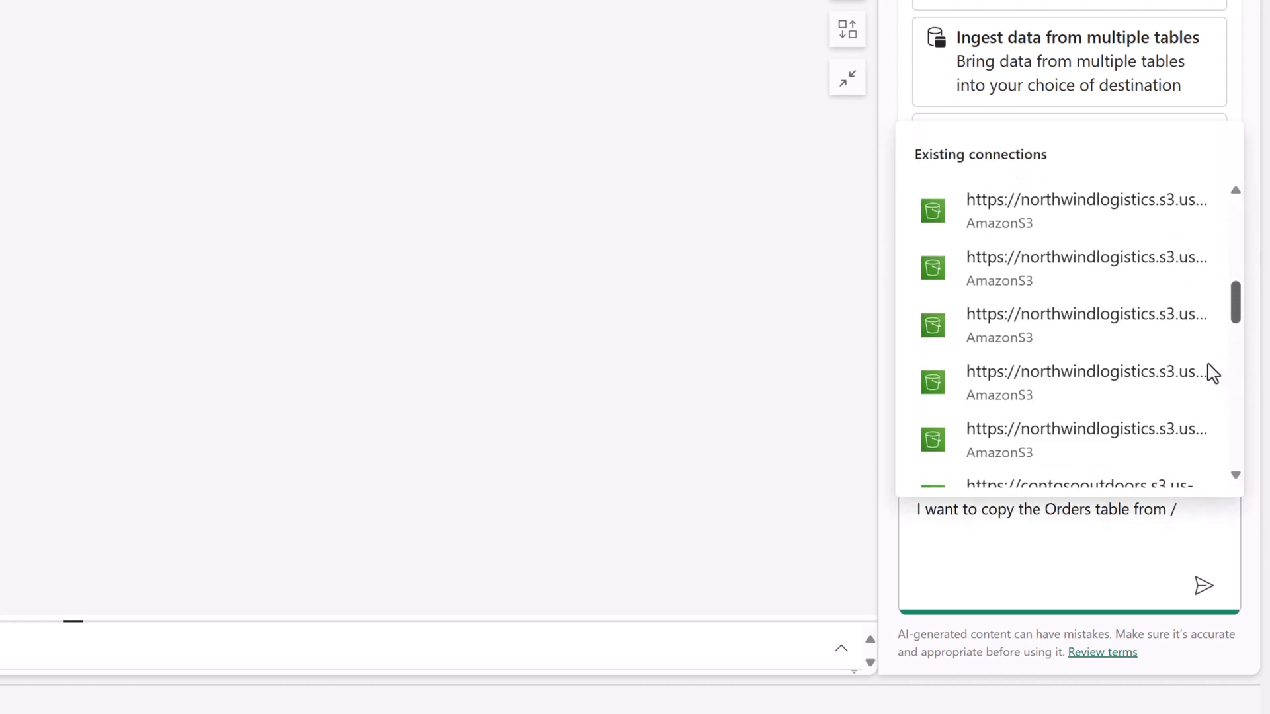
{"action": "scroll", "coordinate": [1209, 368], "scroll_direction": "down", "scroll_amount": 3}
{"action": "left_click", "coordinate": [1129, 220]}
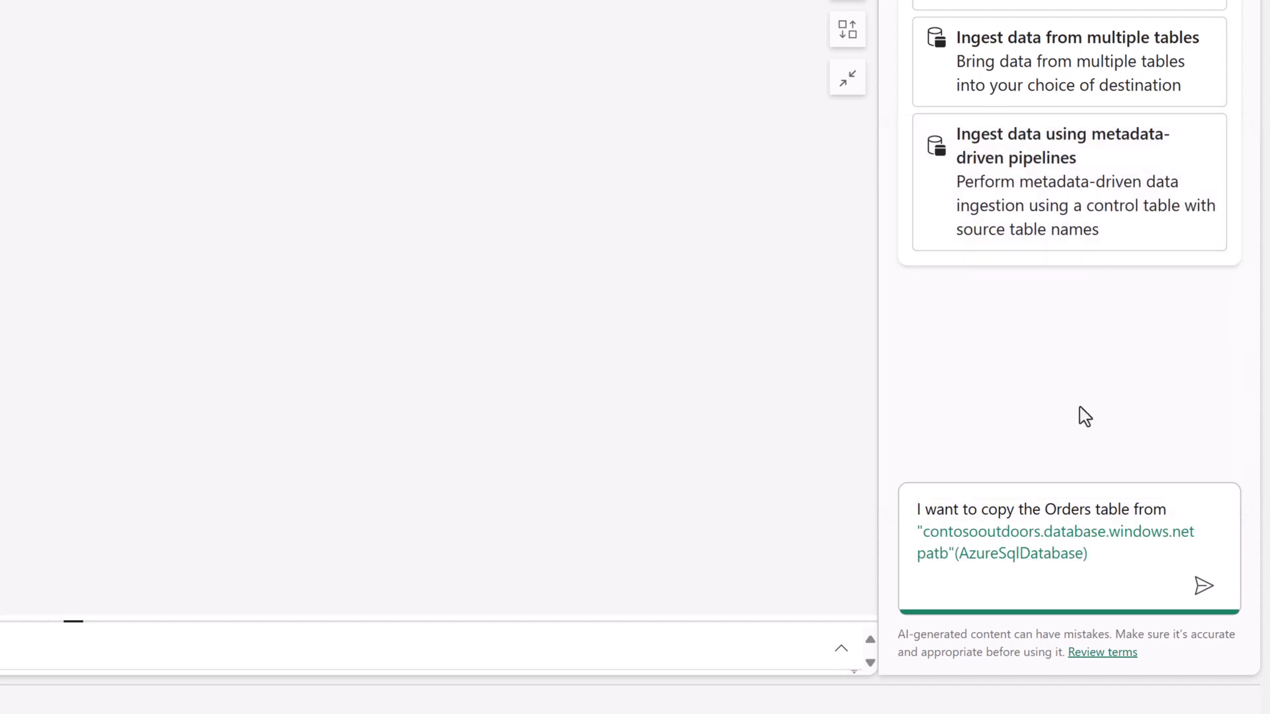
{"action": "type", "text": " into"}
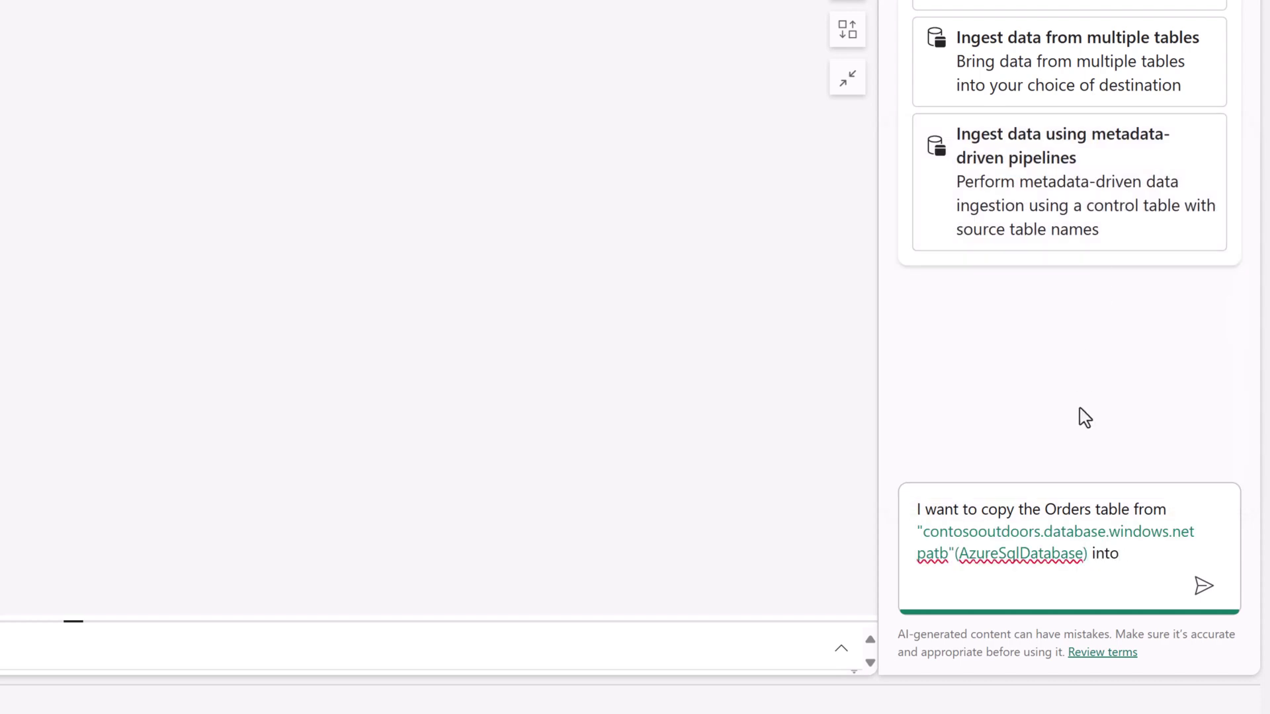
{"action": "type", "text": " a new Orders table in /"}
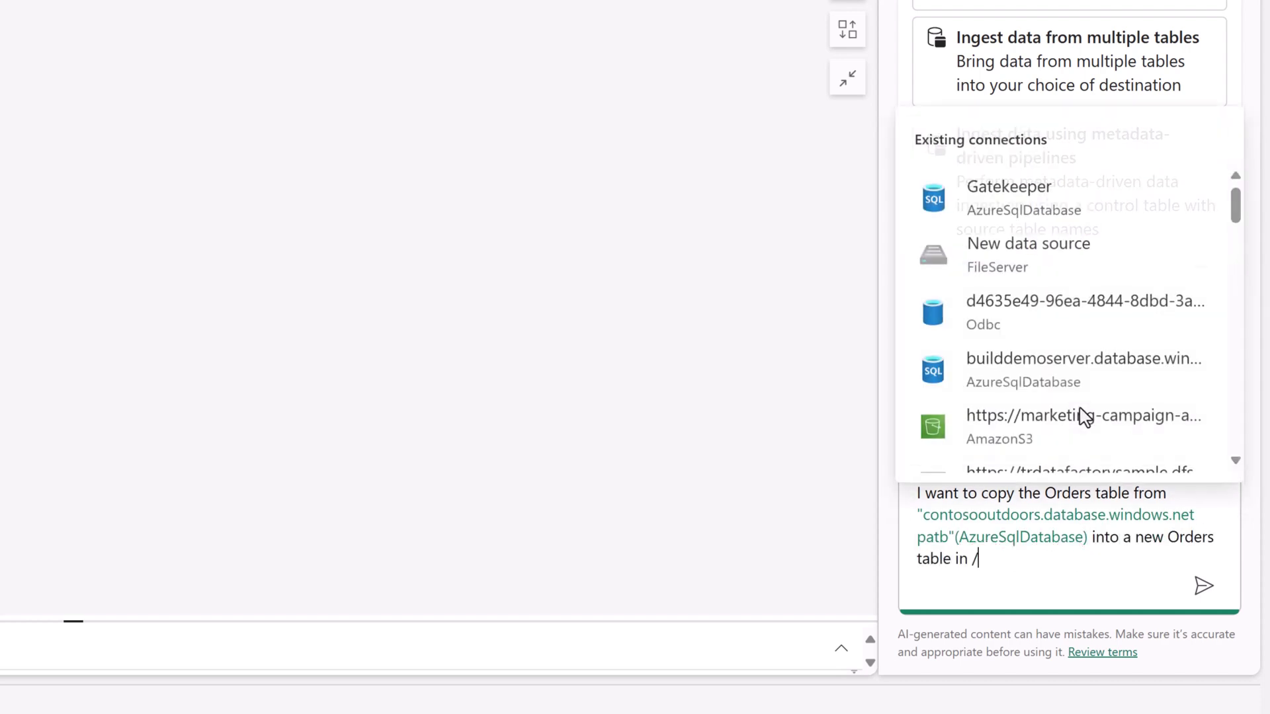
{"action": "left_click_drag", "start_coordinate": [1239, 216], "coordinate": [1232, 454]}
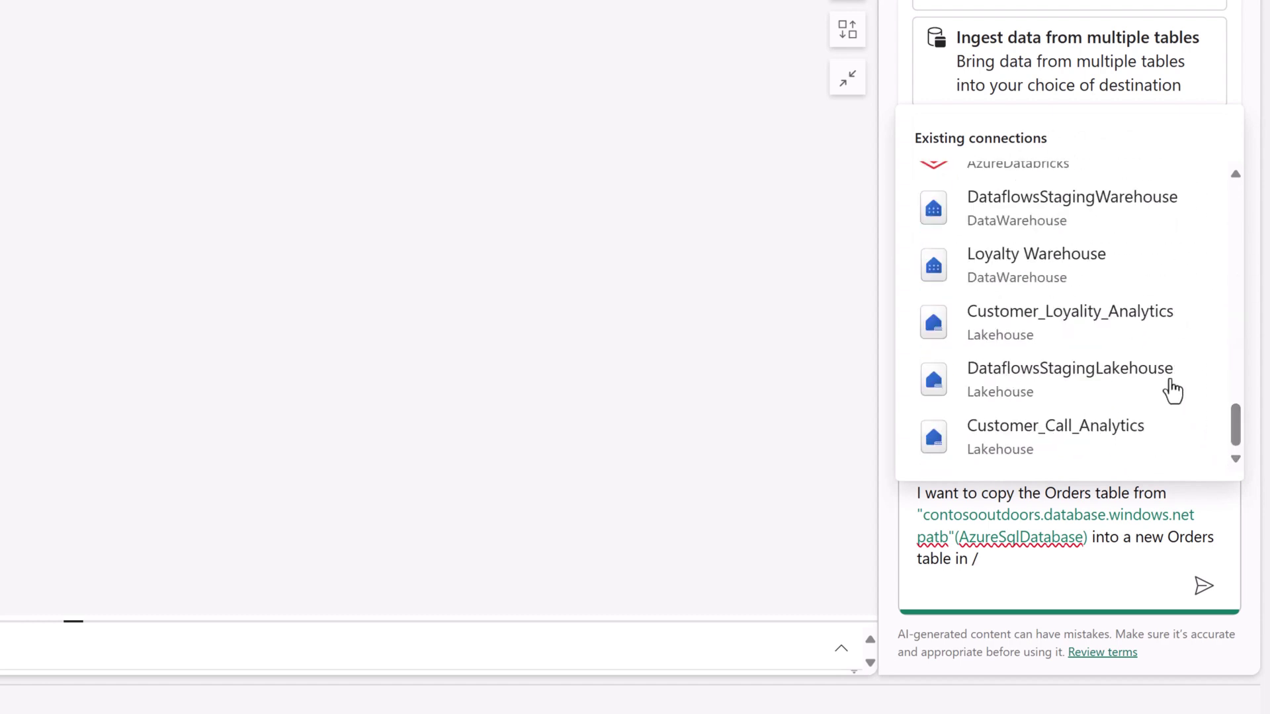
{"action": "left_click", "coordinate": [1107, 287]}
{"action": "type", "text": "nd send an em"}
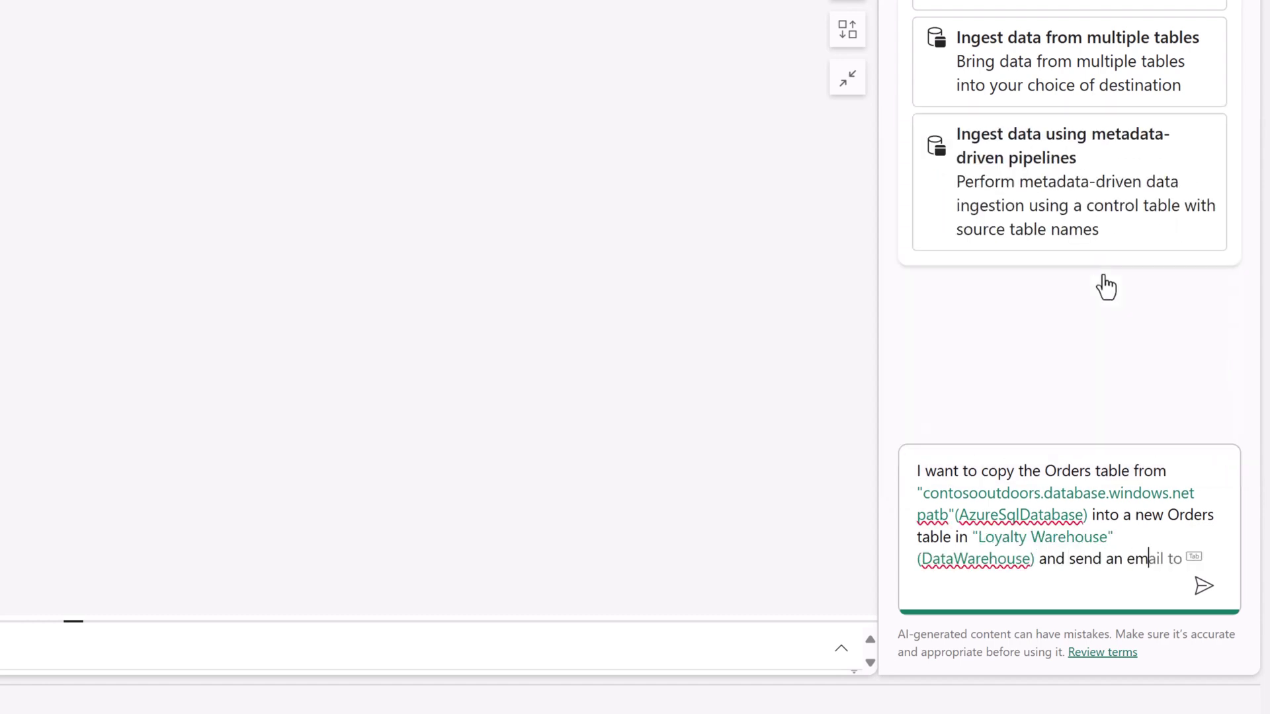
{"action": "type", "text": "ail if failure"}
{"action": "key", "text": "Return"}
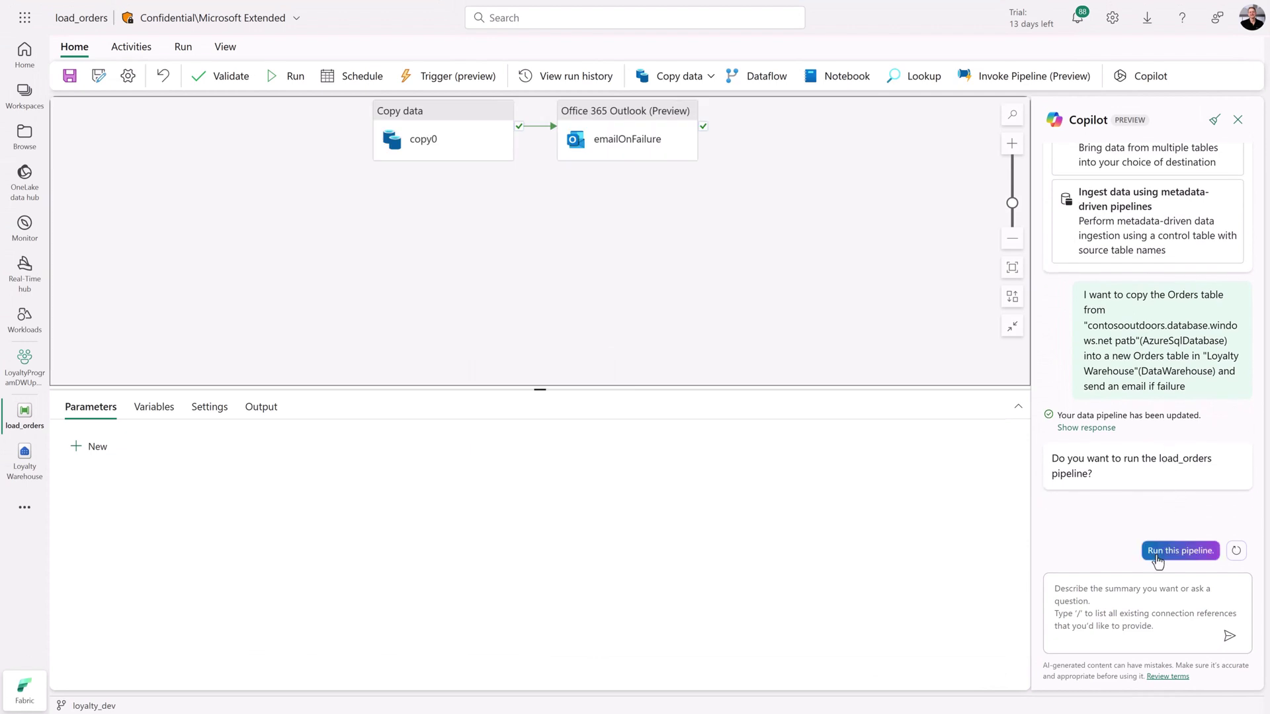
- Save and run load_orders through Copilot, then reopen Loyalty Warehouse after success
{"action": "left_click", "coordinate": [1180, 551]}
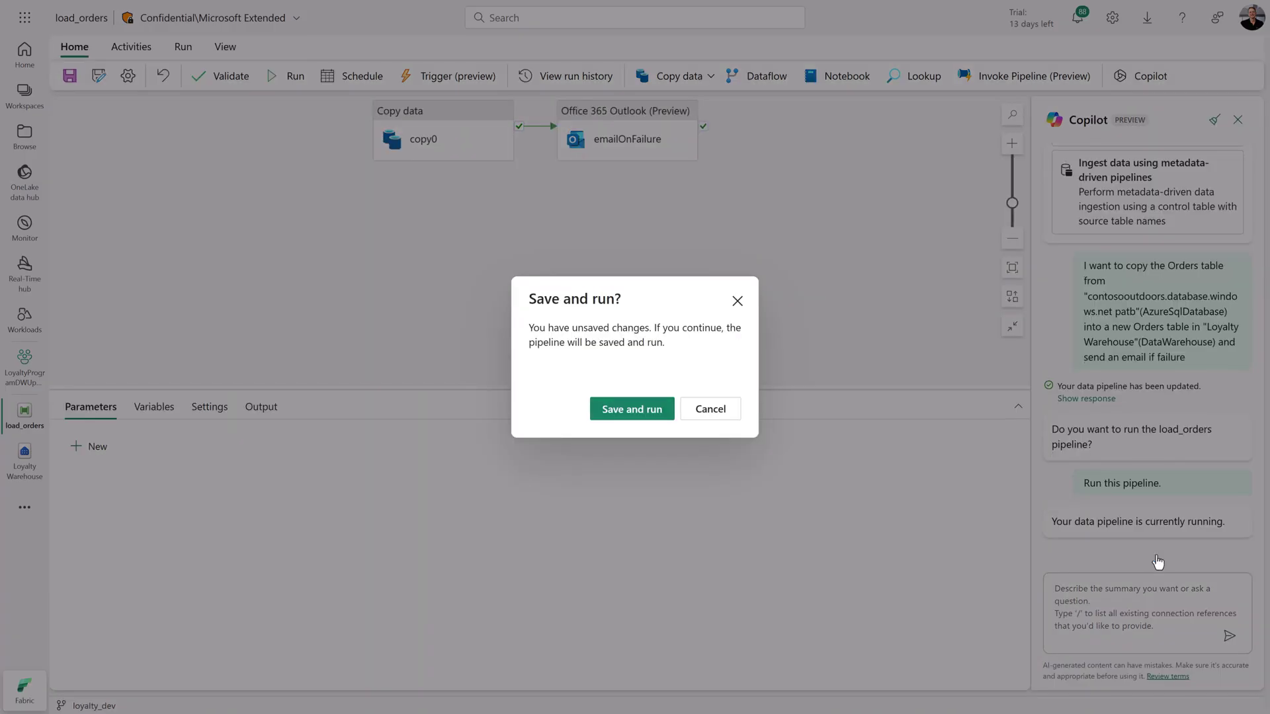
{"action": "left_click", "coordinate": [663, 417]}
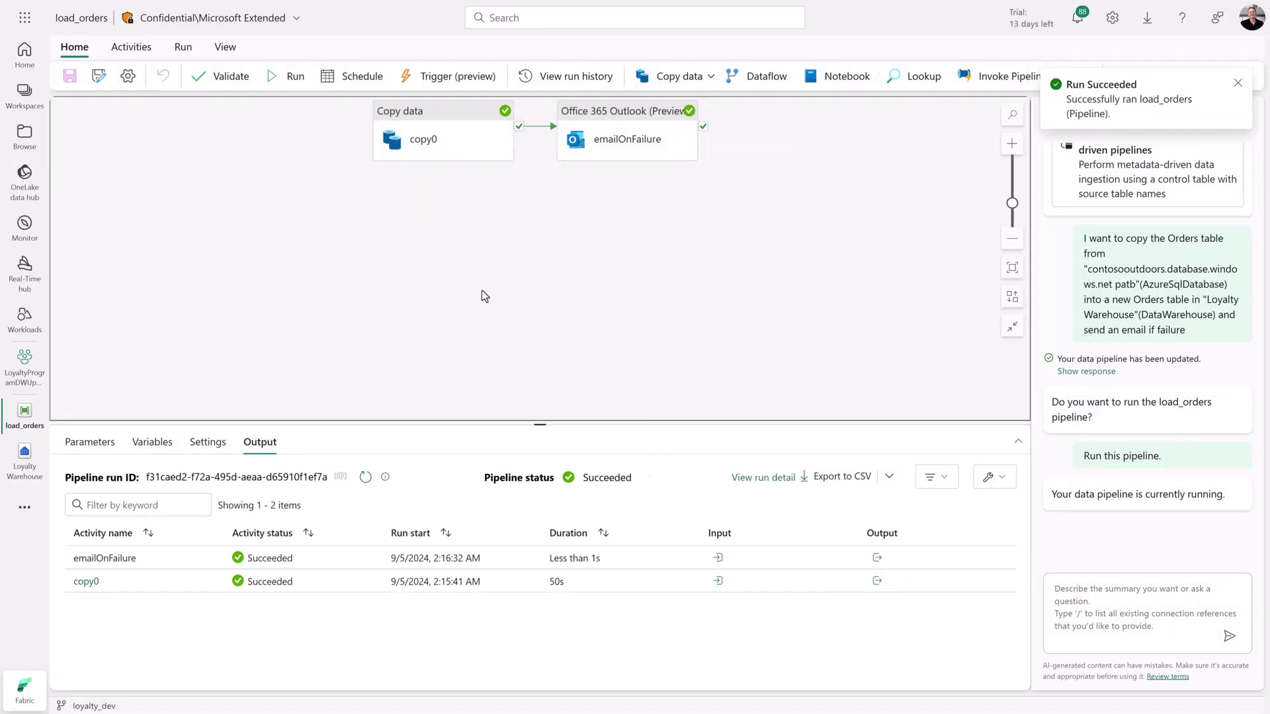
{"action": "left_click", "coordinate": [25, 461]}
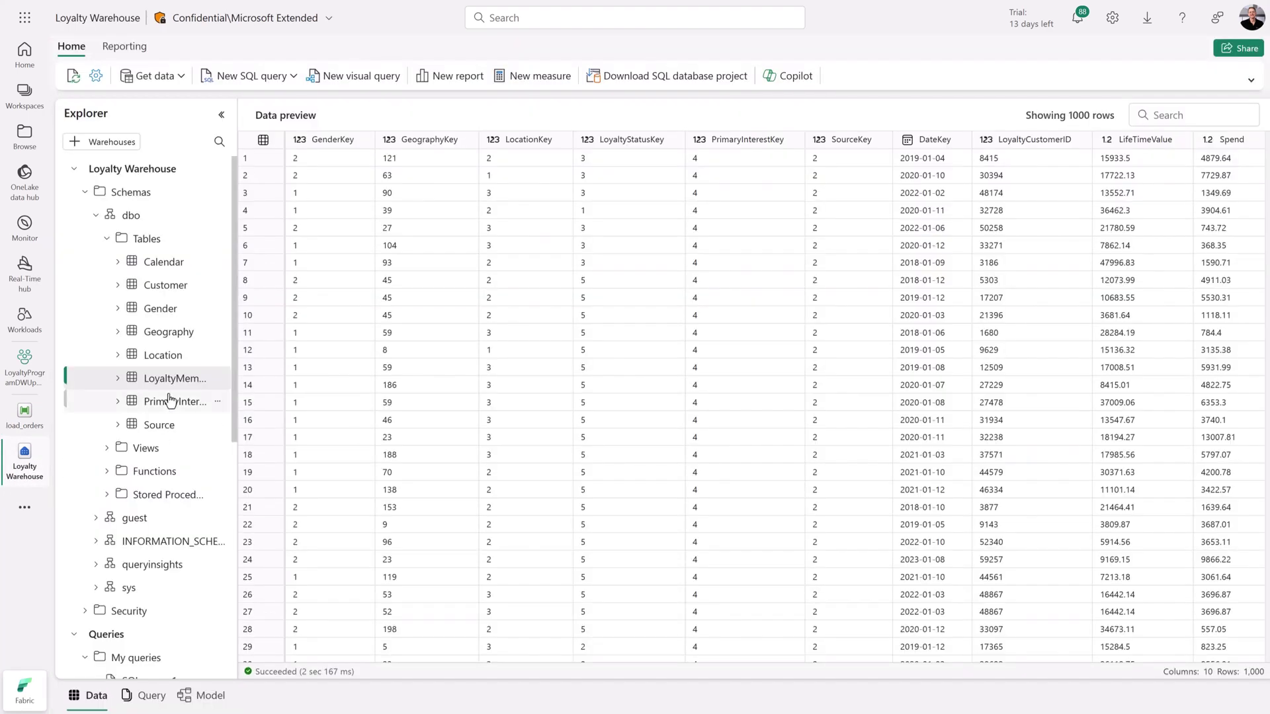
- Refresh Loyalty Warehouse, preview the new Orders table, and open the Monitor hub
{"action": "left_click", "coordinate": [74, 78]}
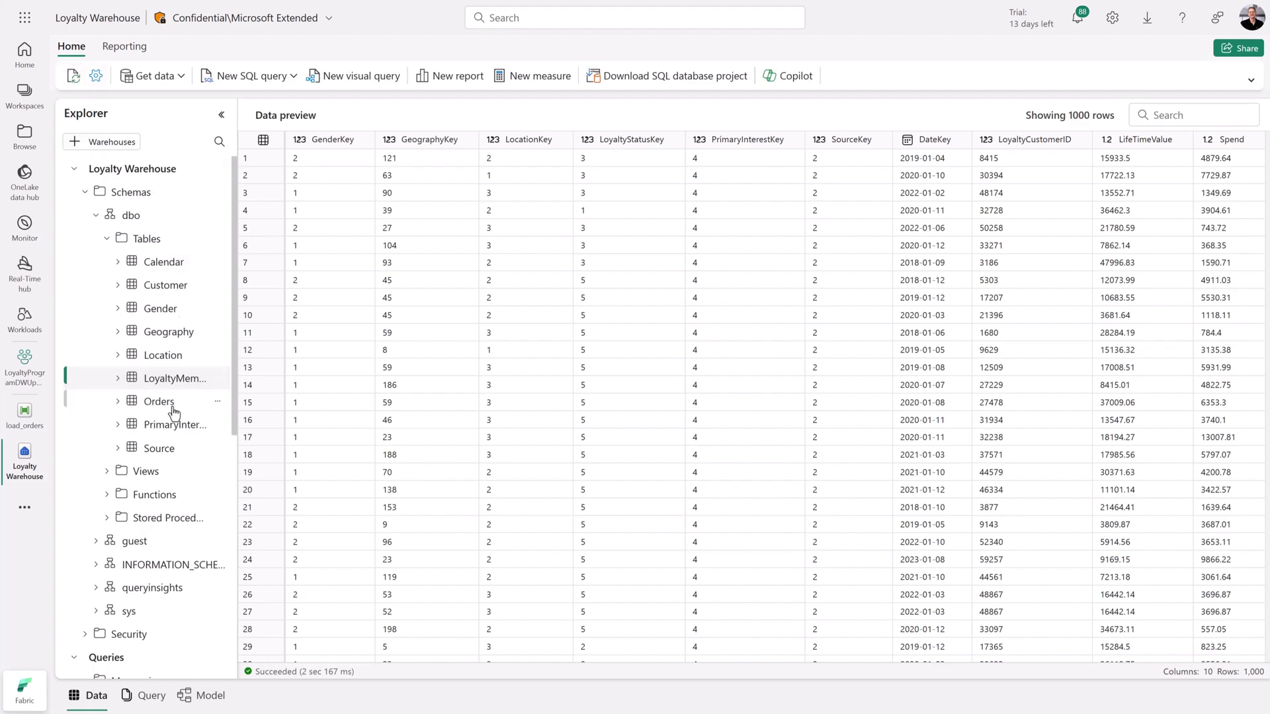
{"action": "left_click", "coordinate": [174, 402]}
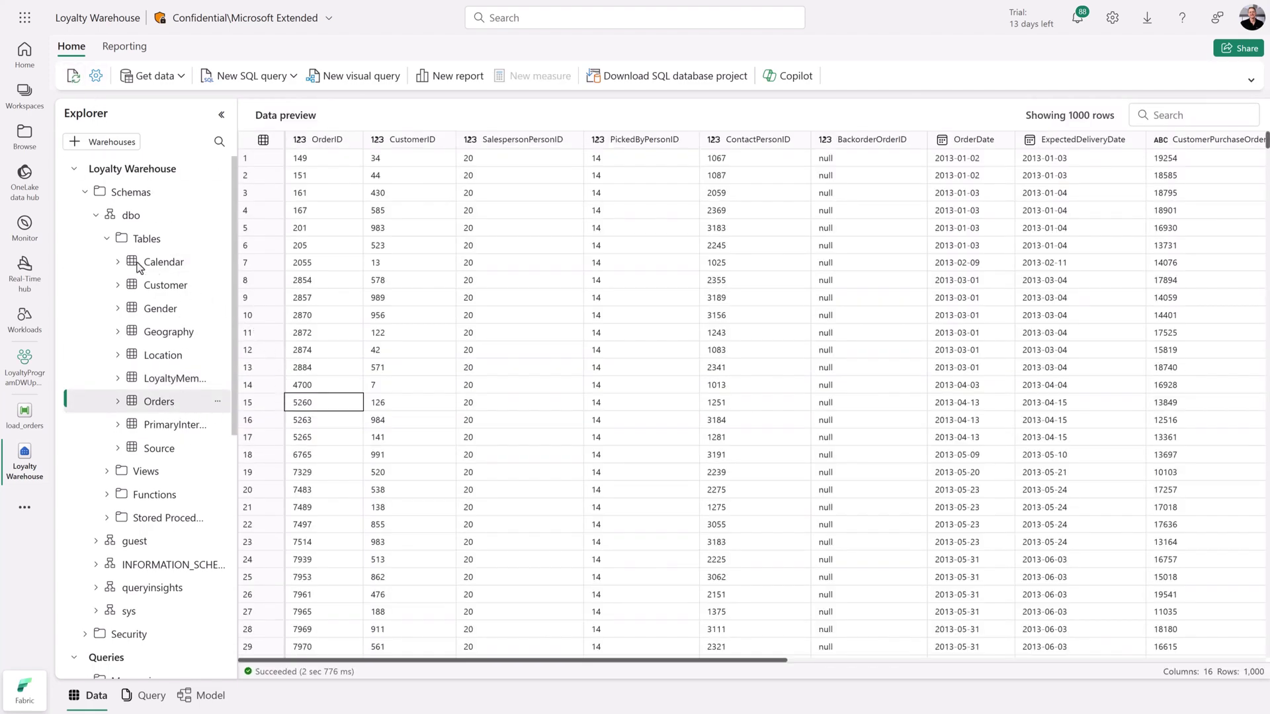
{"action": "left_click", "coordinate": [25, 227]}
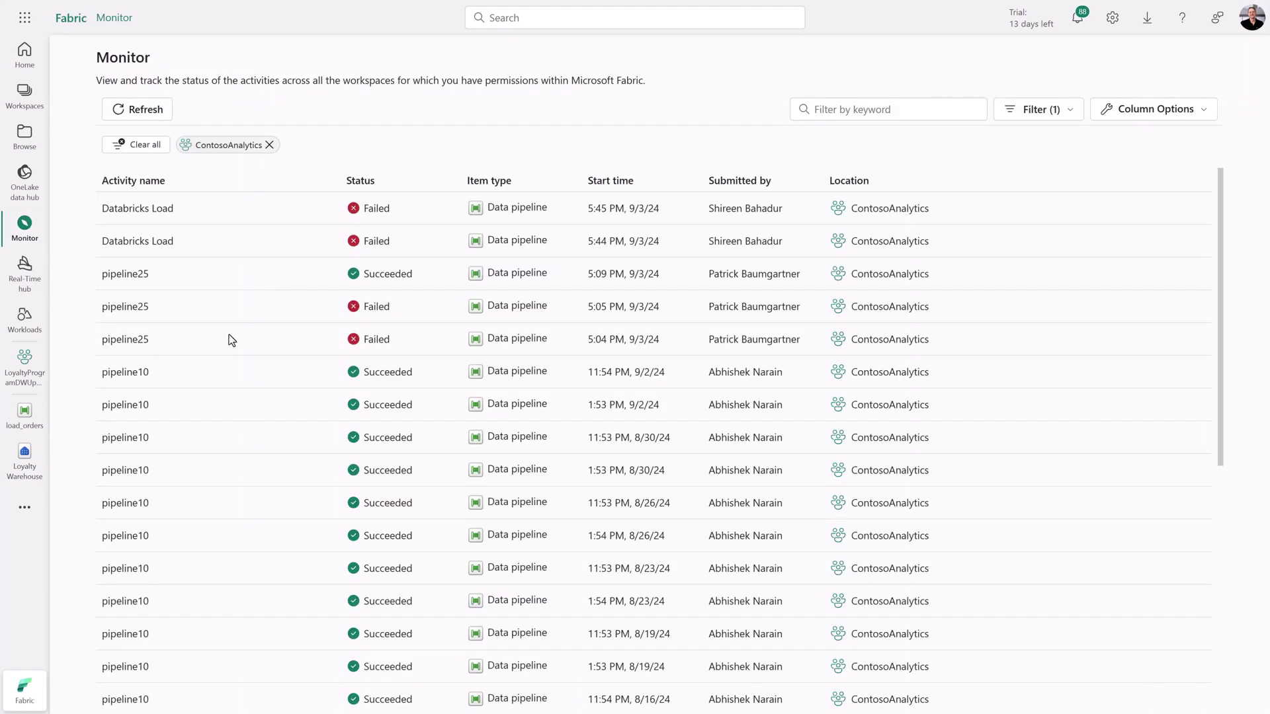
- Ask Copilot why Databricks Load's Azure Databricks1 activity failed
{"action": "left_click", "coordinate": [154, 210]}
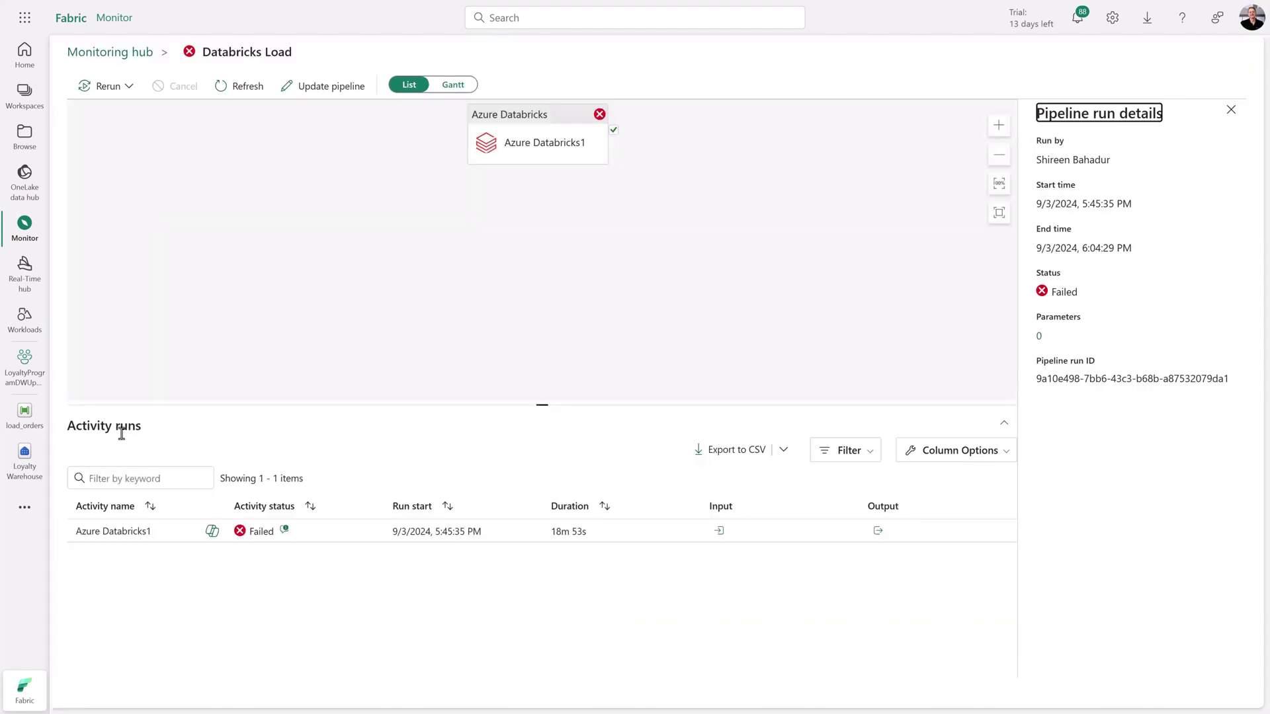
{"action": "left_click", "coordinate": [218, 540]}
{"action": "left_click", "coordinate": [214, 532]}
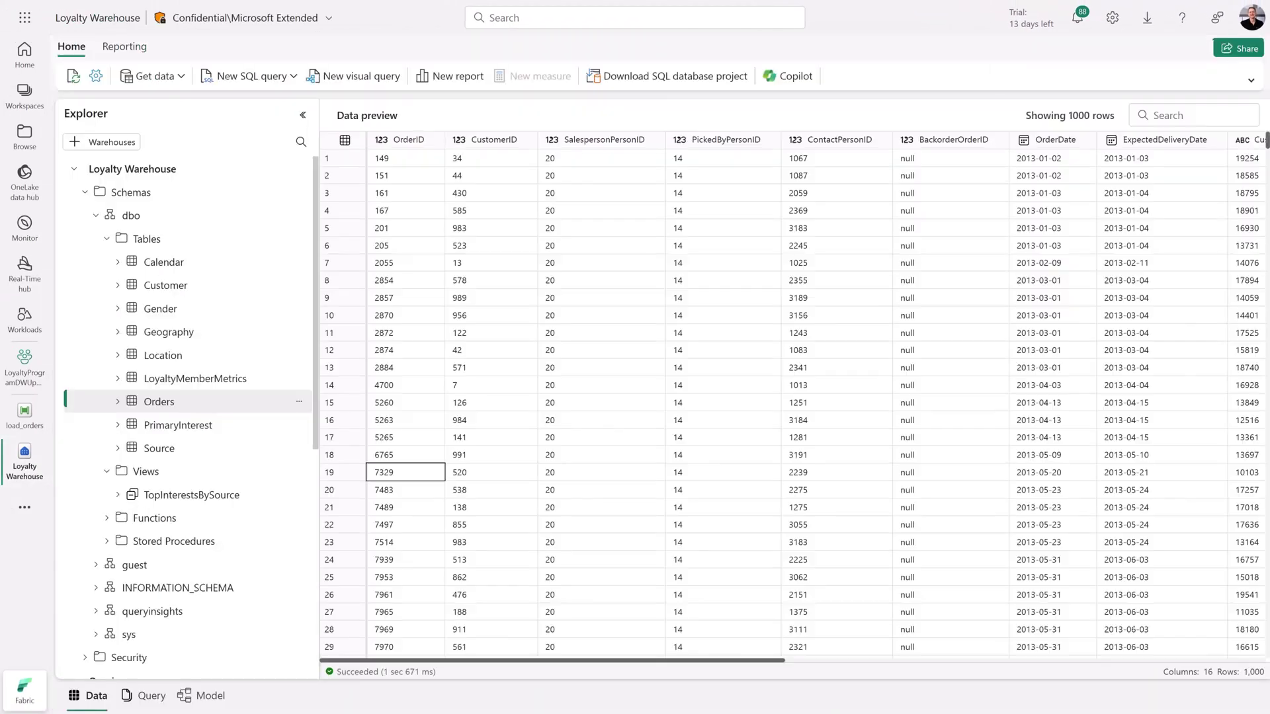
- Ask the warehouse Copilot for suggested questions about the data
{"action": "key", "text": "Up"}
{"action": "key", "text": "Up"}
{"action": "left_click", "coordinate": [802, 81]}
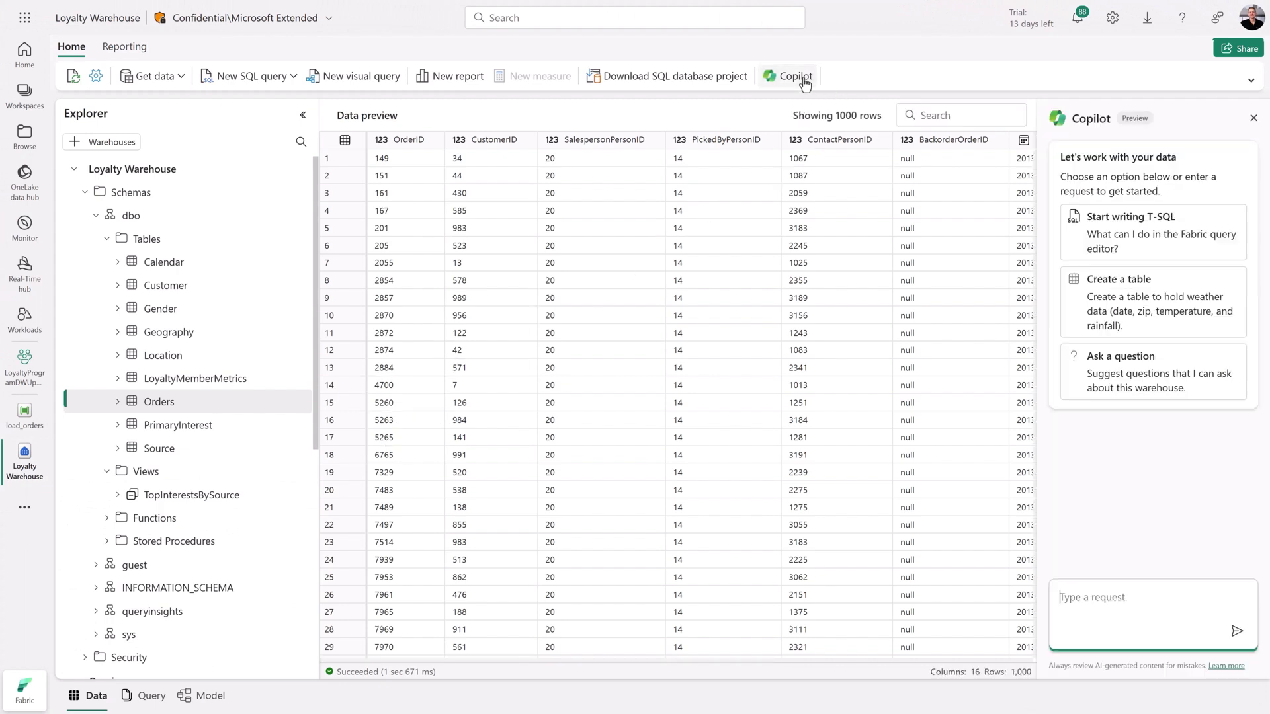
{"action": "left_click", "coordinate": [1097, 368]}
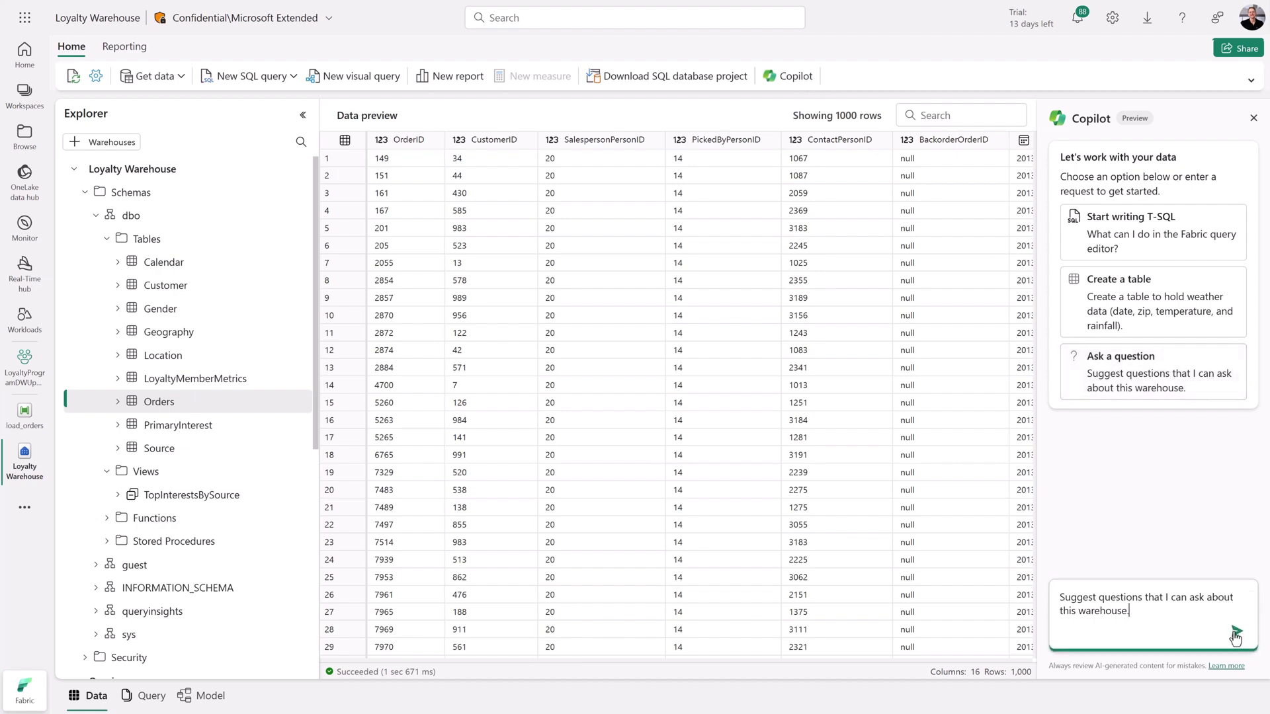
{"action": "left_click", "coordinate": [1235, 635]}
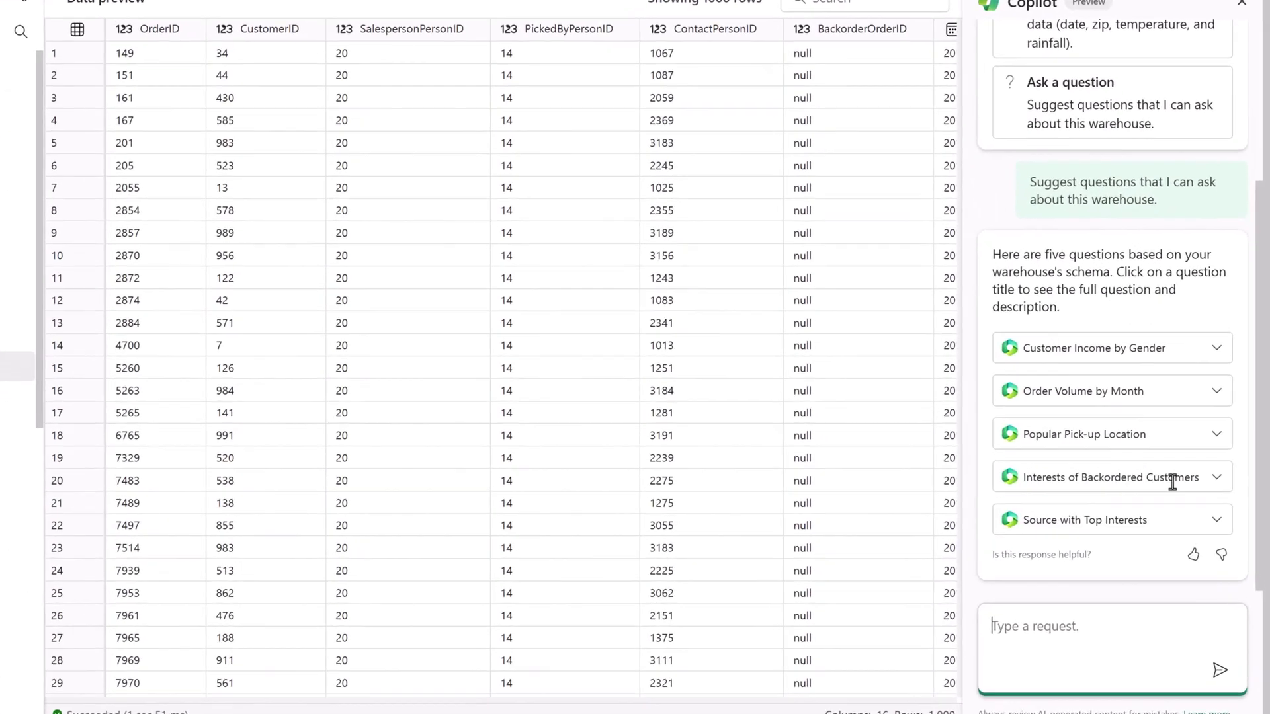
- Ask the Interests of Backordered Customers question and run the generated SQL
{"action": "left_click", "coordinate": [1224, 484]}
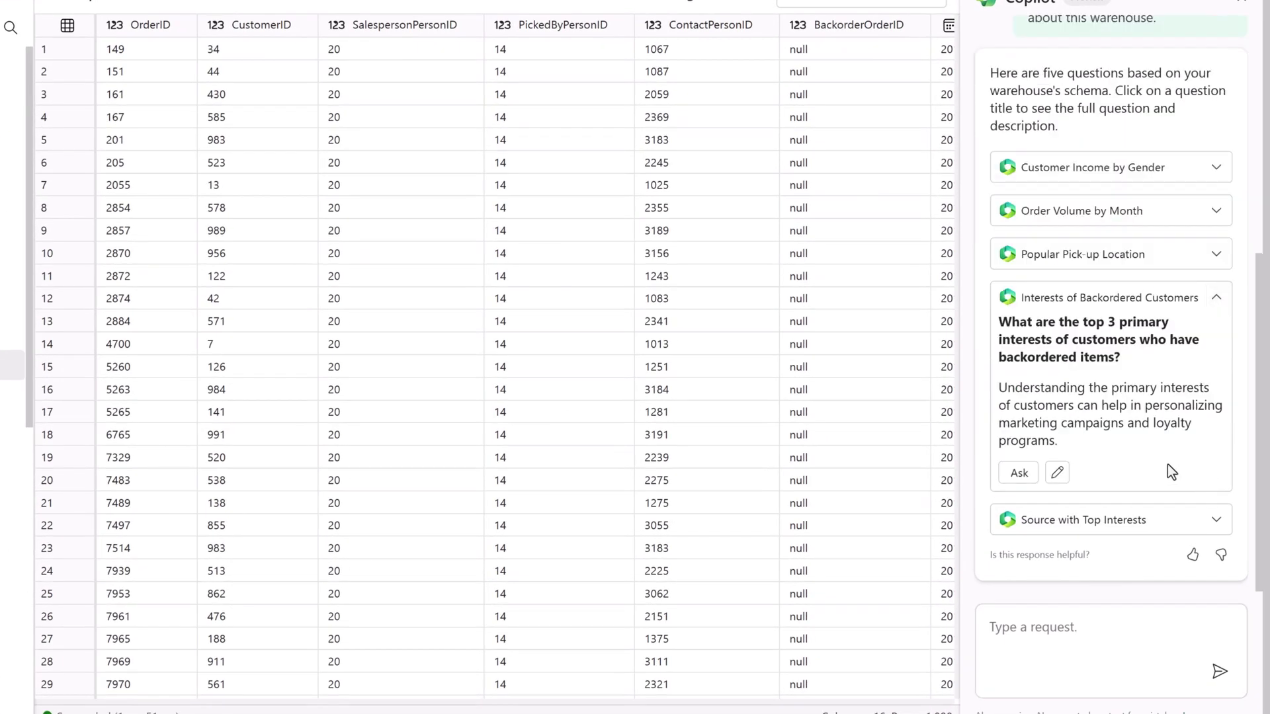
{"action": "left_click", "coordinate": [1027, 475]}
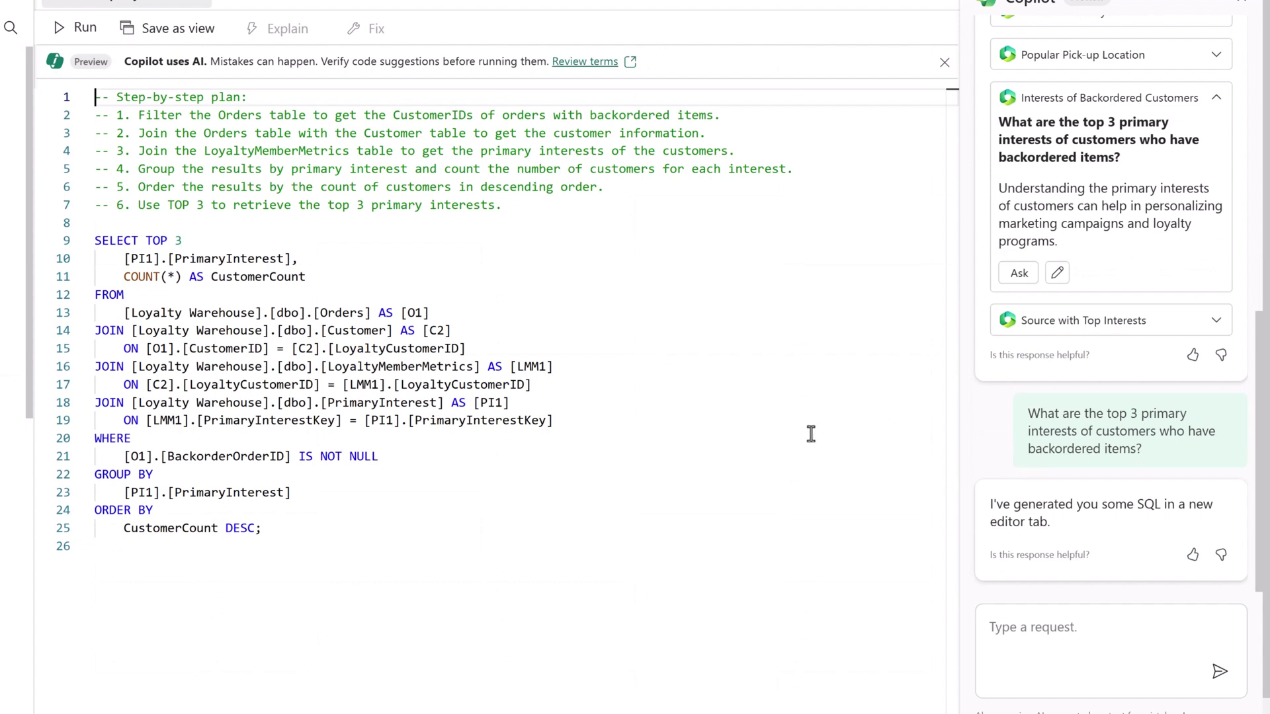
{"action": "left_click", "coordinate": [84, 29]}
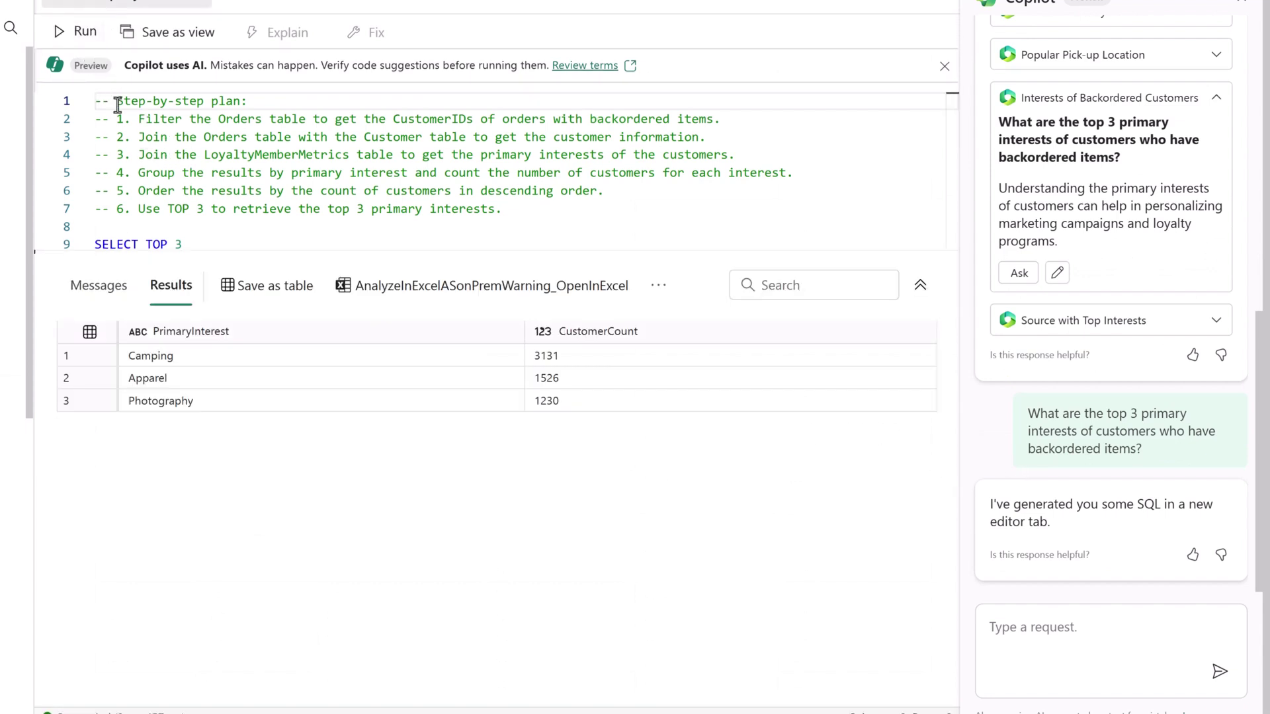
- Have Copilot generate and run SQL creating the CustomerLifetimeValue view of backordered customers
{"action": "left_click", "coordinate": [563, 399]}
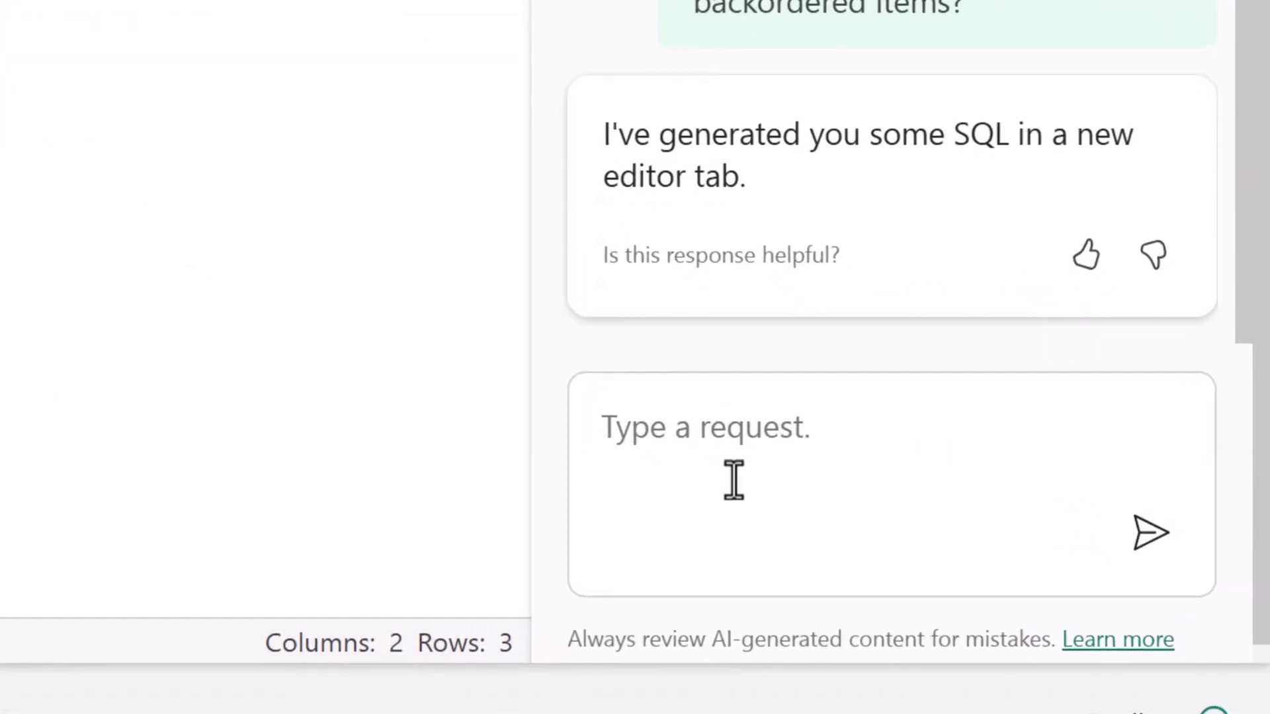
{"action": "left_click", "coordinate": [733, 481]}
{"action": "type", "text": "create a view"}
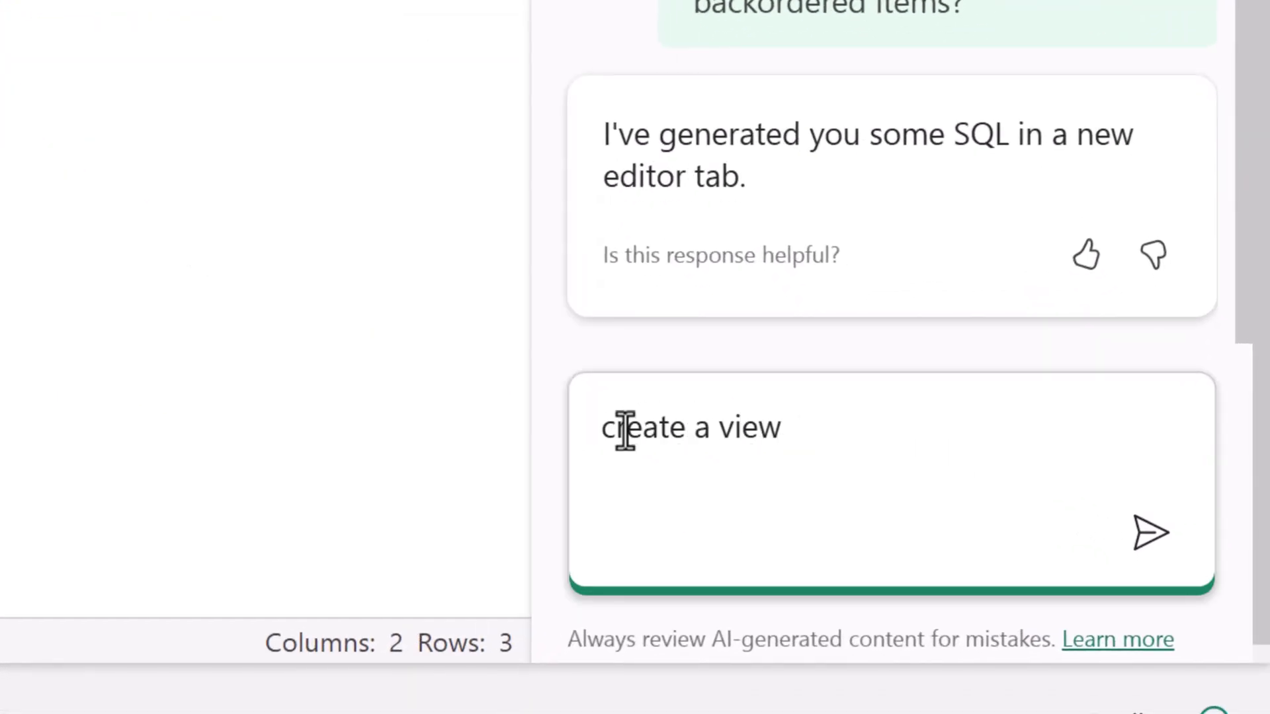
{"action": "type", "text": " that lists customers by lifetime value and who have backo"}
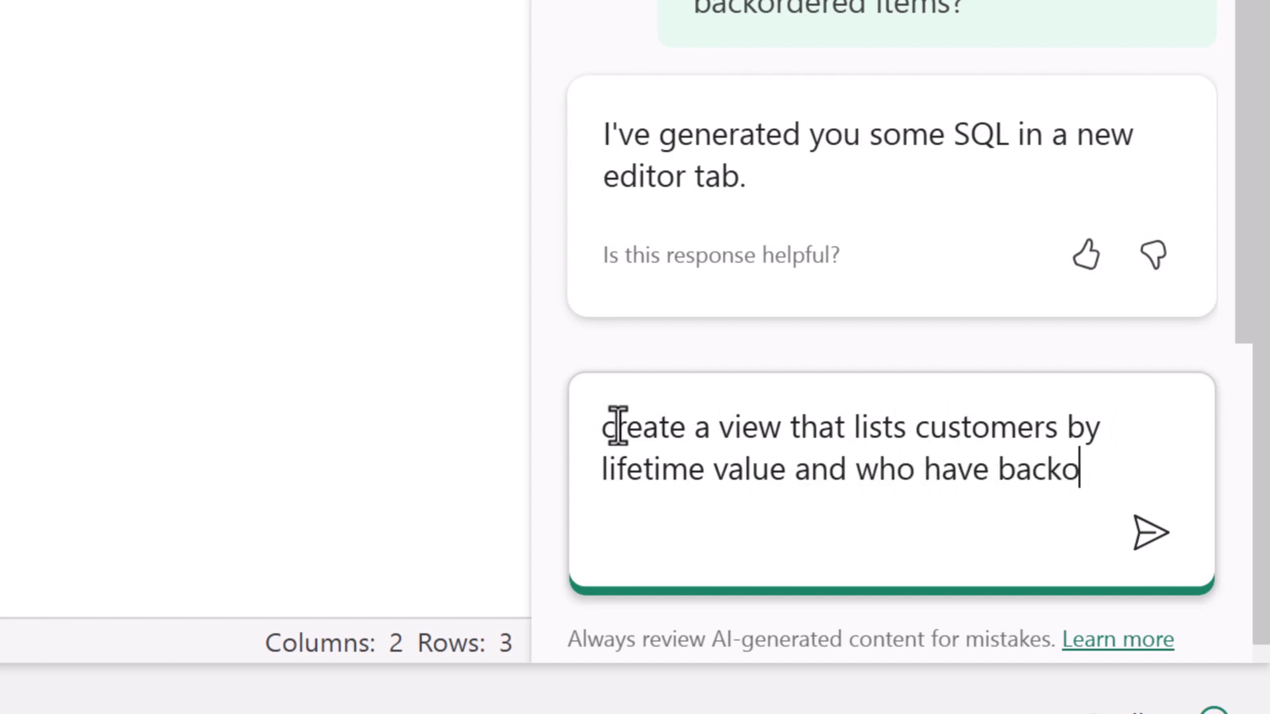
{"action": "type", "text": "rdered orders and how many backor"}
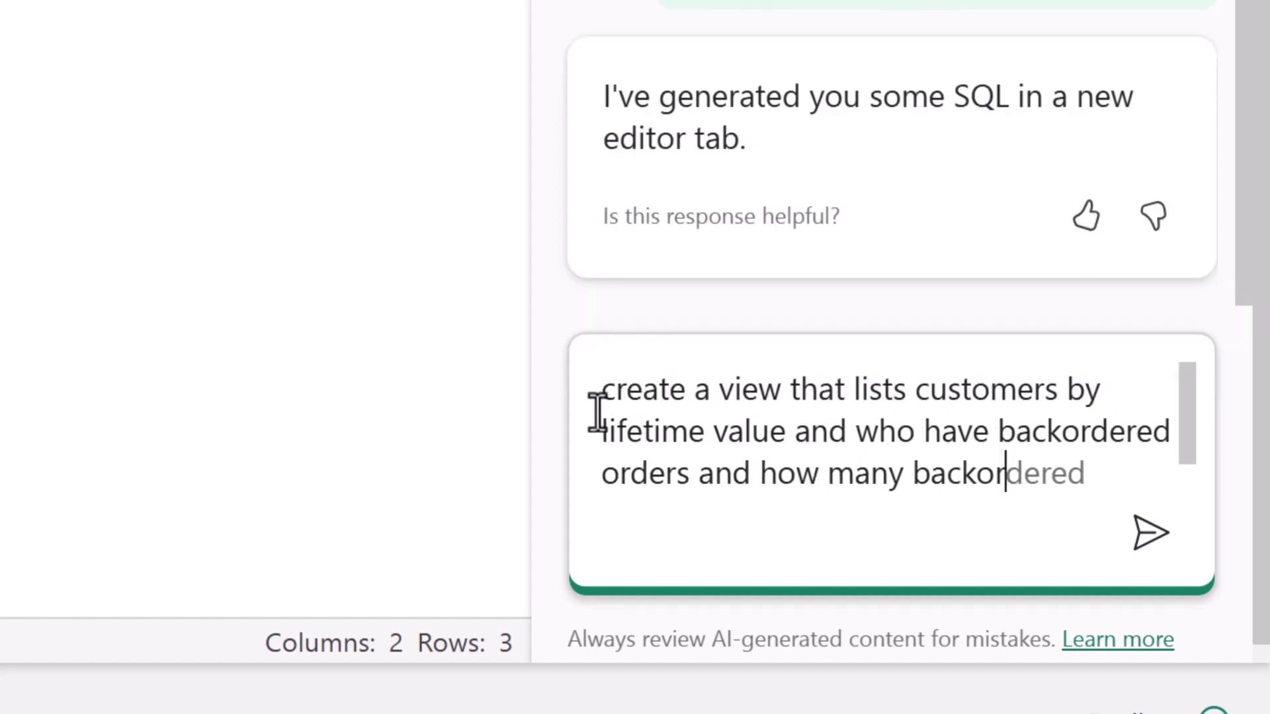
{"action": "type", "text": "ders they have. include the customer source and primary interes"}
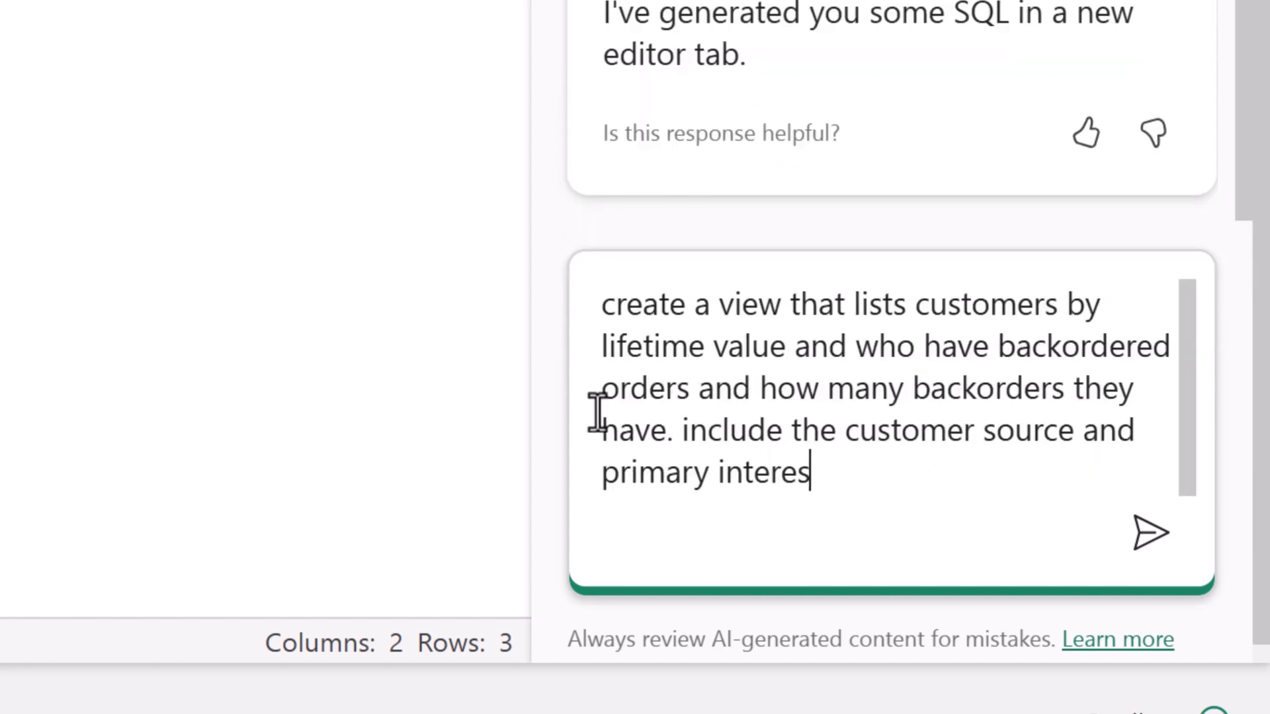
{"action": "type", "text": "t"}
{"action": "key", "text": "Return"}
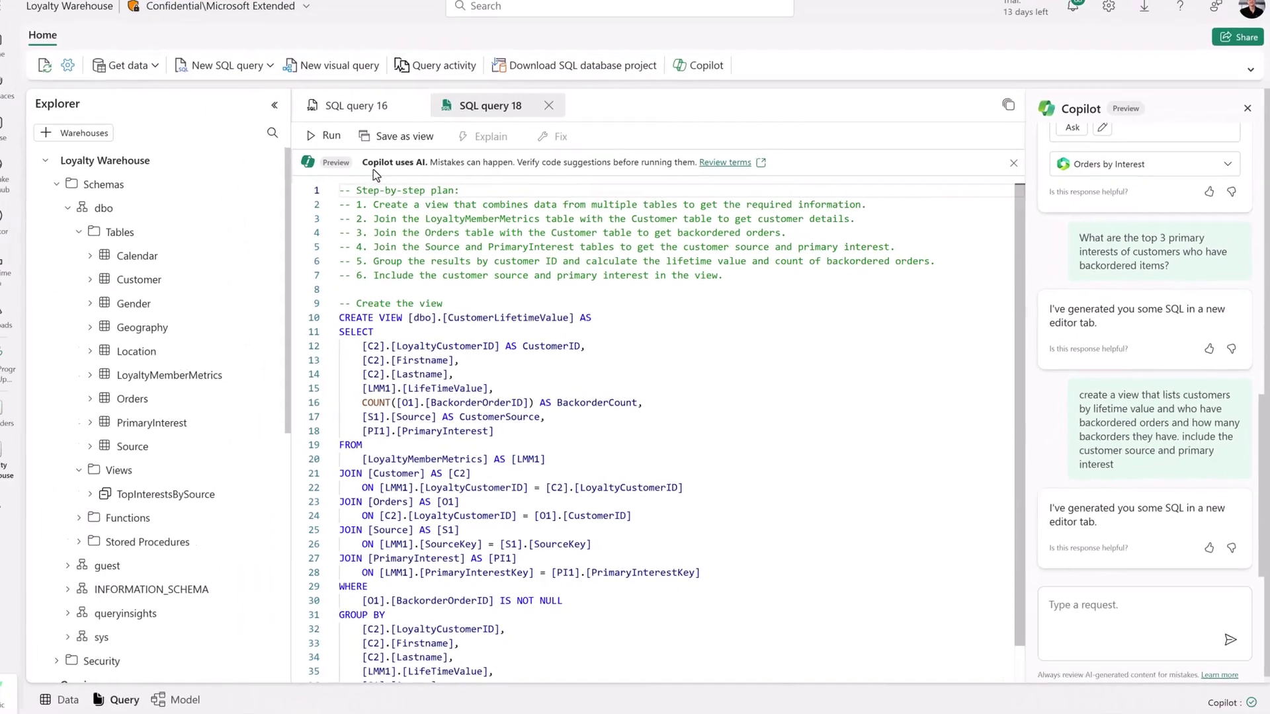
{"action": "left_click", "coordinate": [341, 149]}
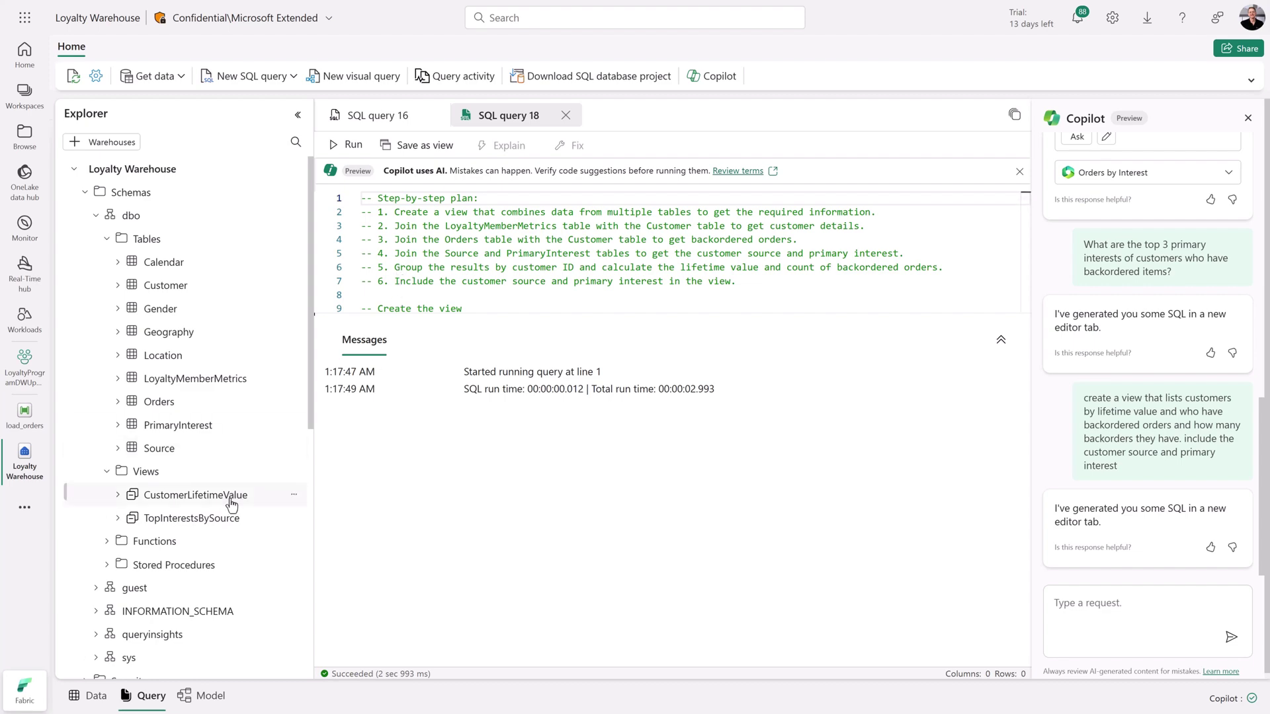
- Preview the CustomerLifetimeValue view's 660 customers with lifetime value, source and interest
{"action": "left_click", "coordinate": [230, 503]}
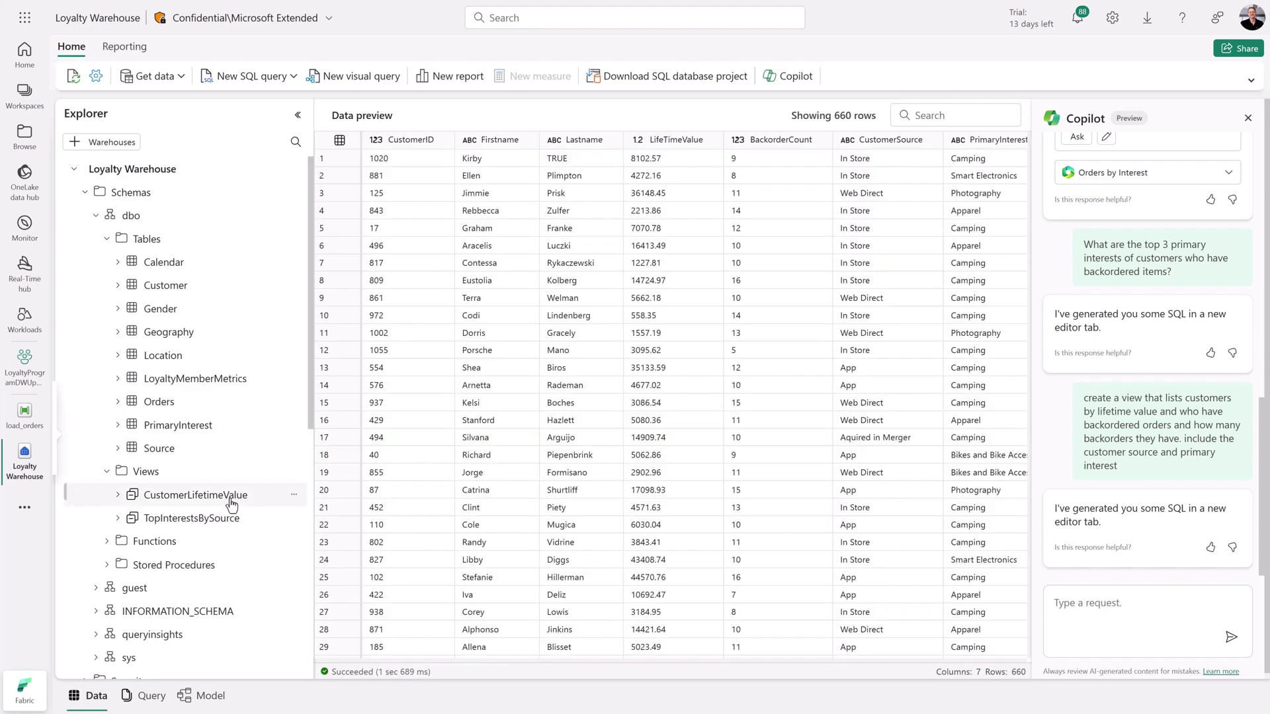
{"action": "left_click", "coordinate": [392, 596]}
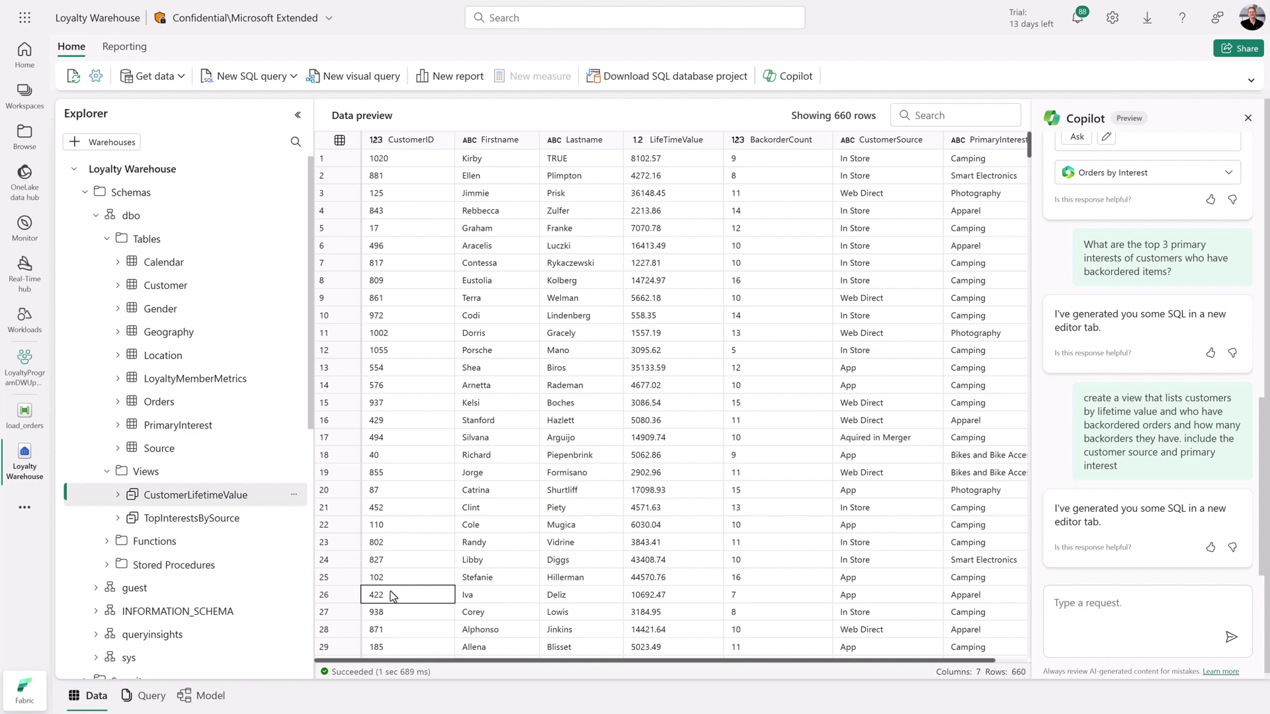
{"action": "mouse_move", "coordinate": [399, 627]}
{"action": "left_mouse_down"}
{"action": "mouse_move", "coordinate": [412, 659]}
{"action": "mouse_move", "coordinate": [567, 454]}
{"action": "left_mouse_up"}
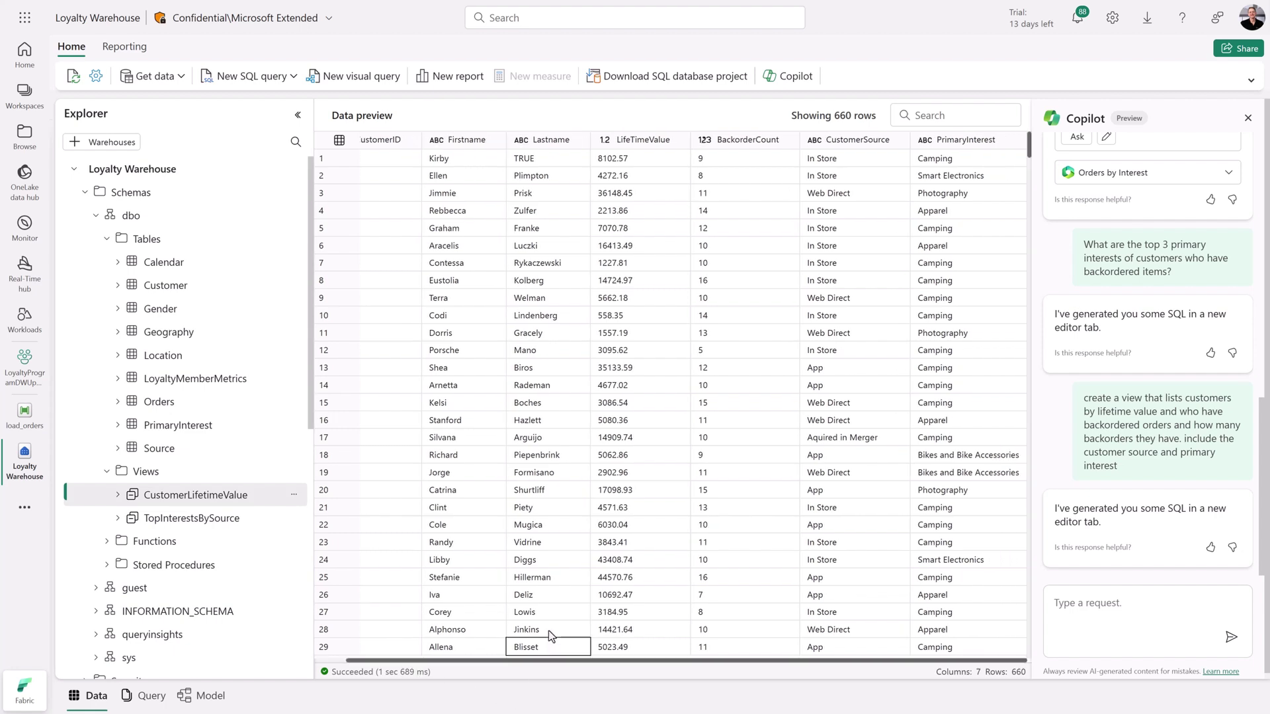
- Start a new report and have Copilot build a Customer Lifetime Value and Backorder Status page
{"action": "left_click", "coordinate": [448, 77]}
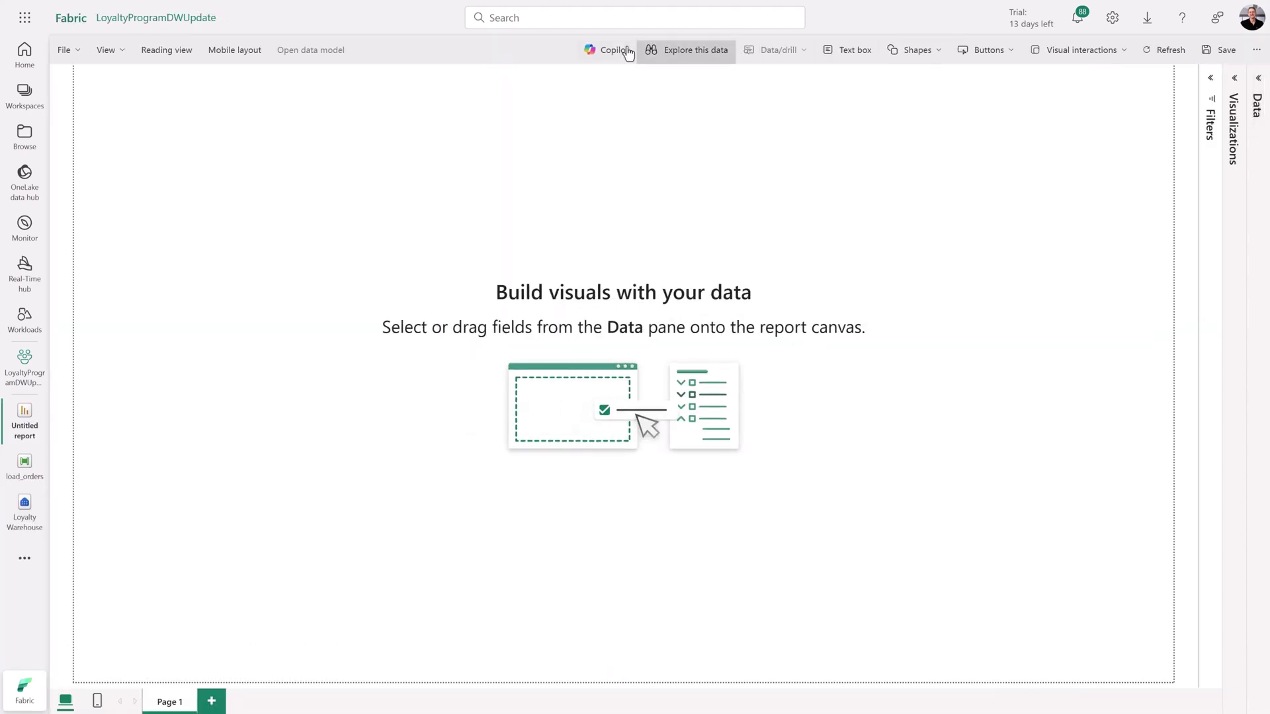
{"action": "left_click", "coordinate": [613, 50]}
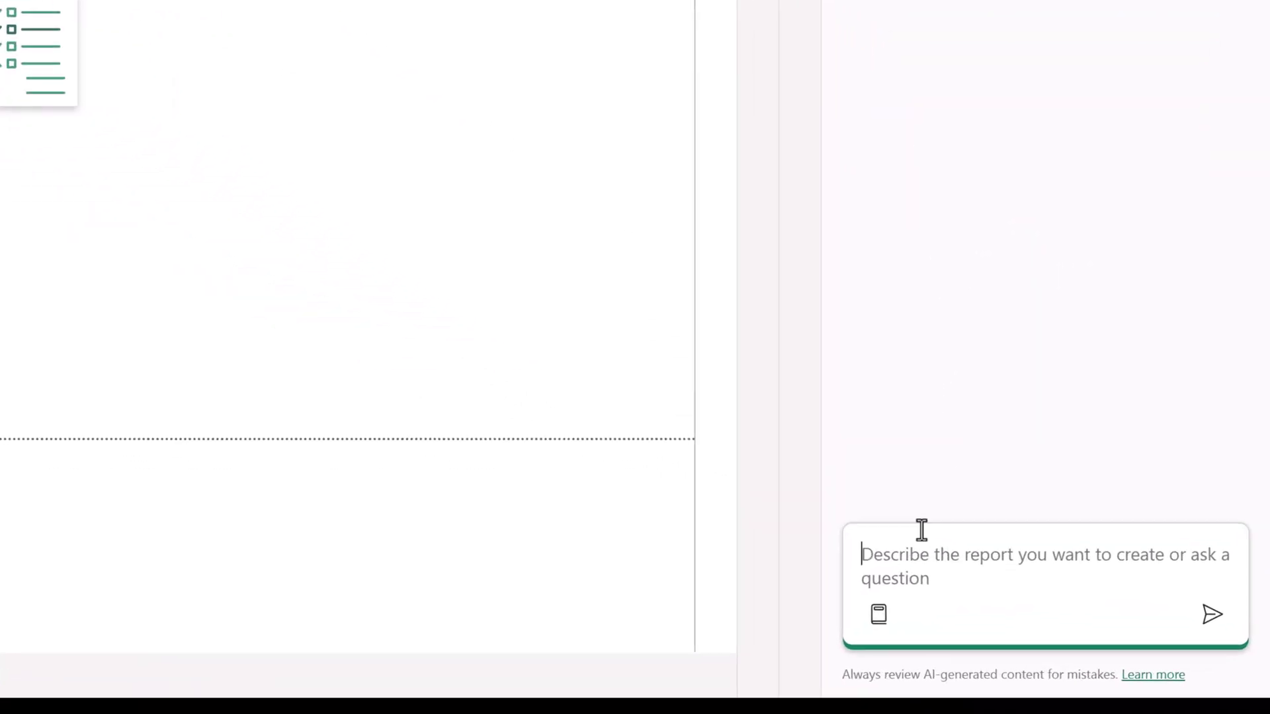
{"action": "type", "text": "create a pag"}
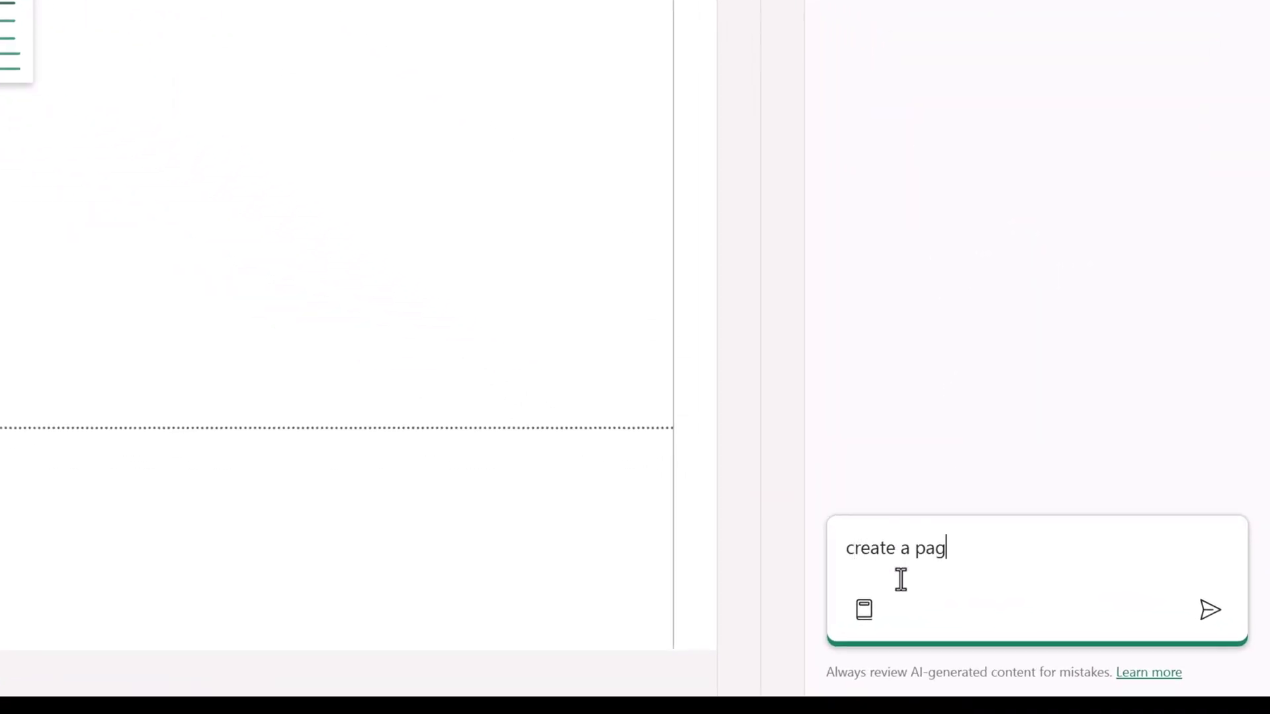
{"action": "type", "text": "e with a breakdown of customer lifetime value and backord"}
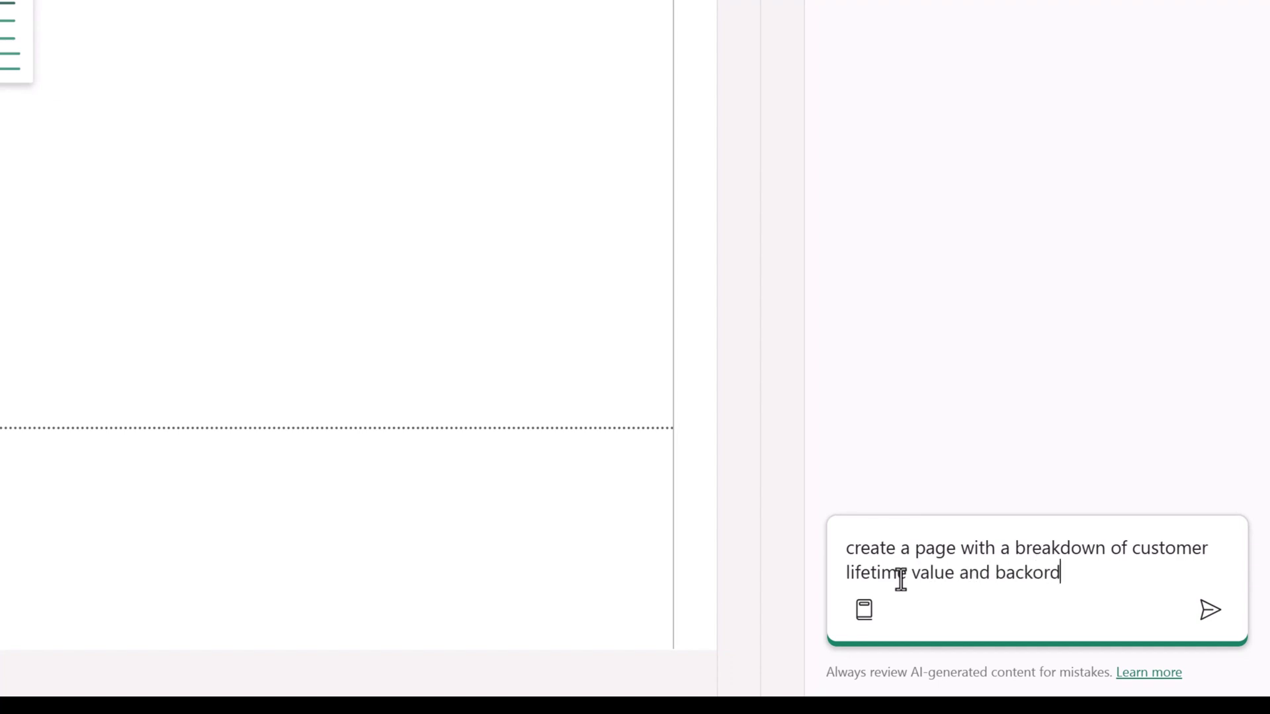
{"action": "type", "text": "er status"}
{"action": "key", "text": "Return"}
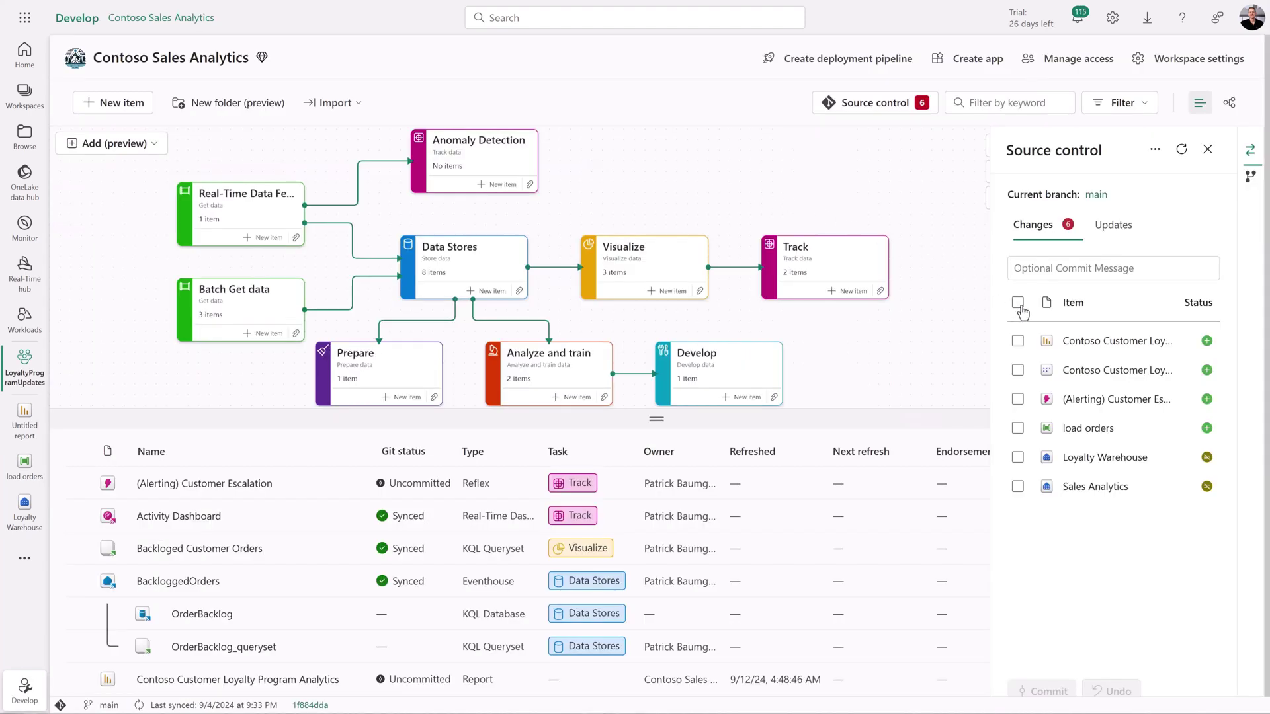
- Tick select-all so all six Contoso Sales Analytics changes are included in the commit
{"action": "left_click", "coordinate": [1017, 303]}
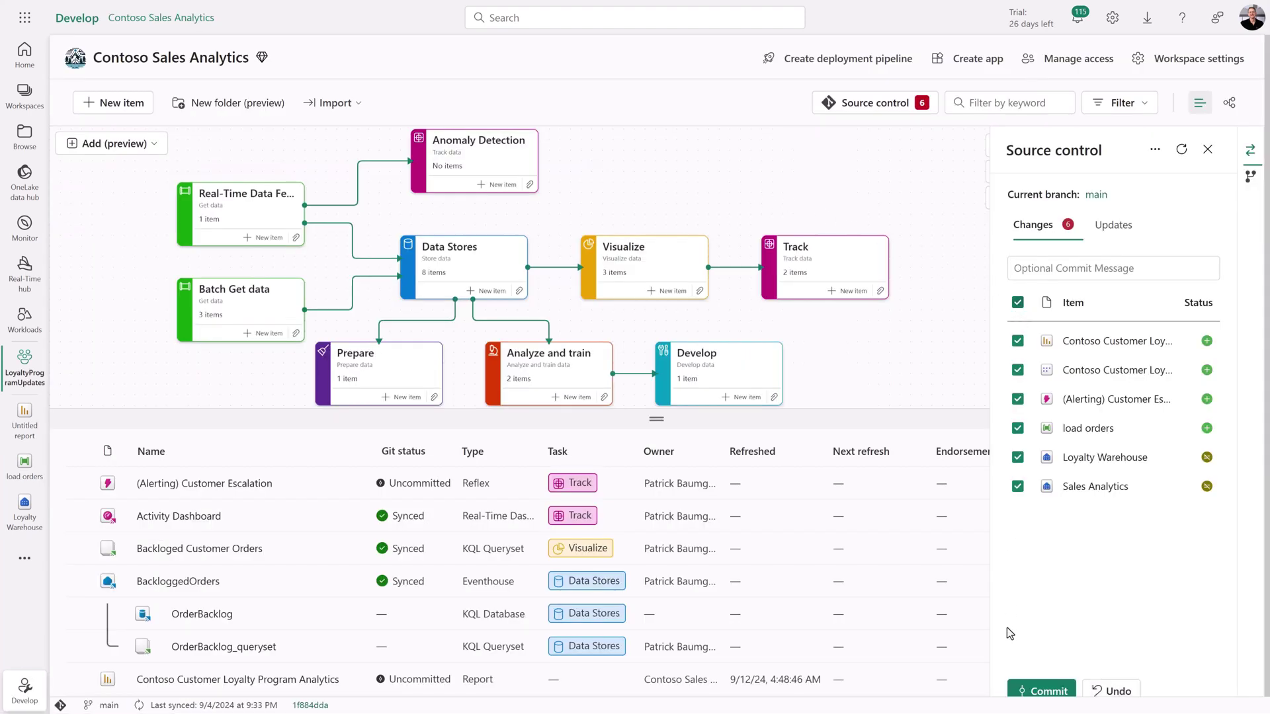